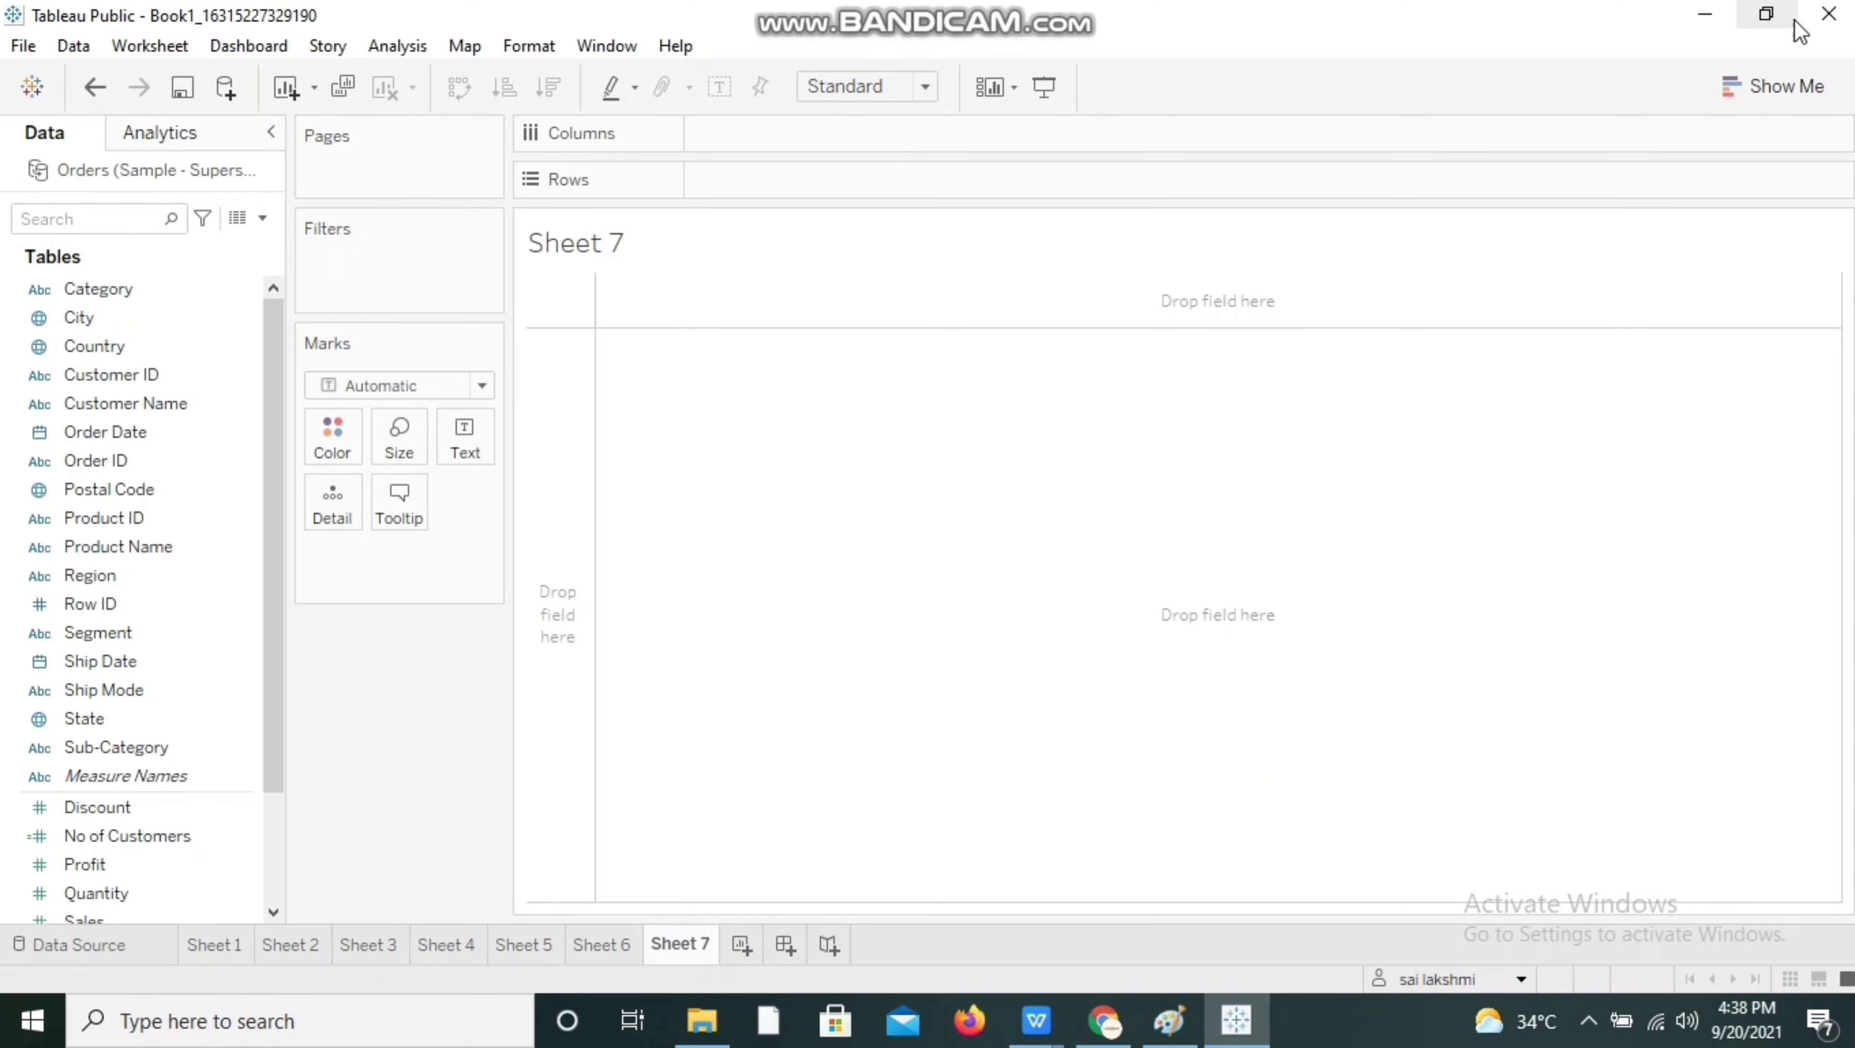
- Build a symbol map with Country on the columns and City on the rows, using the Show Me symbol map option
left_click(1778, 85)
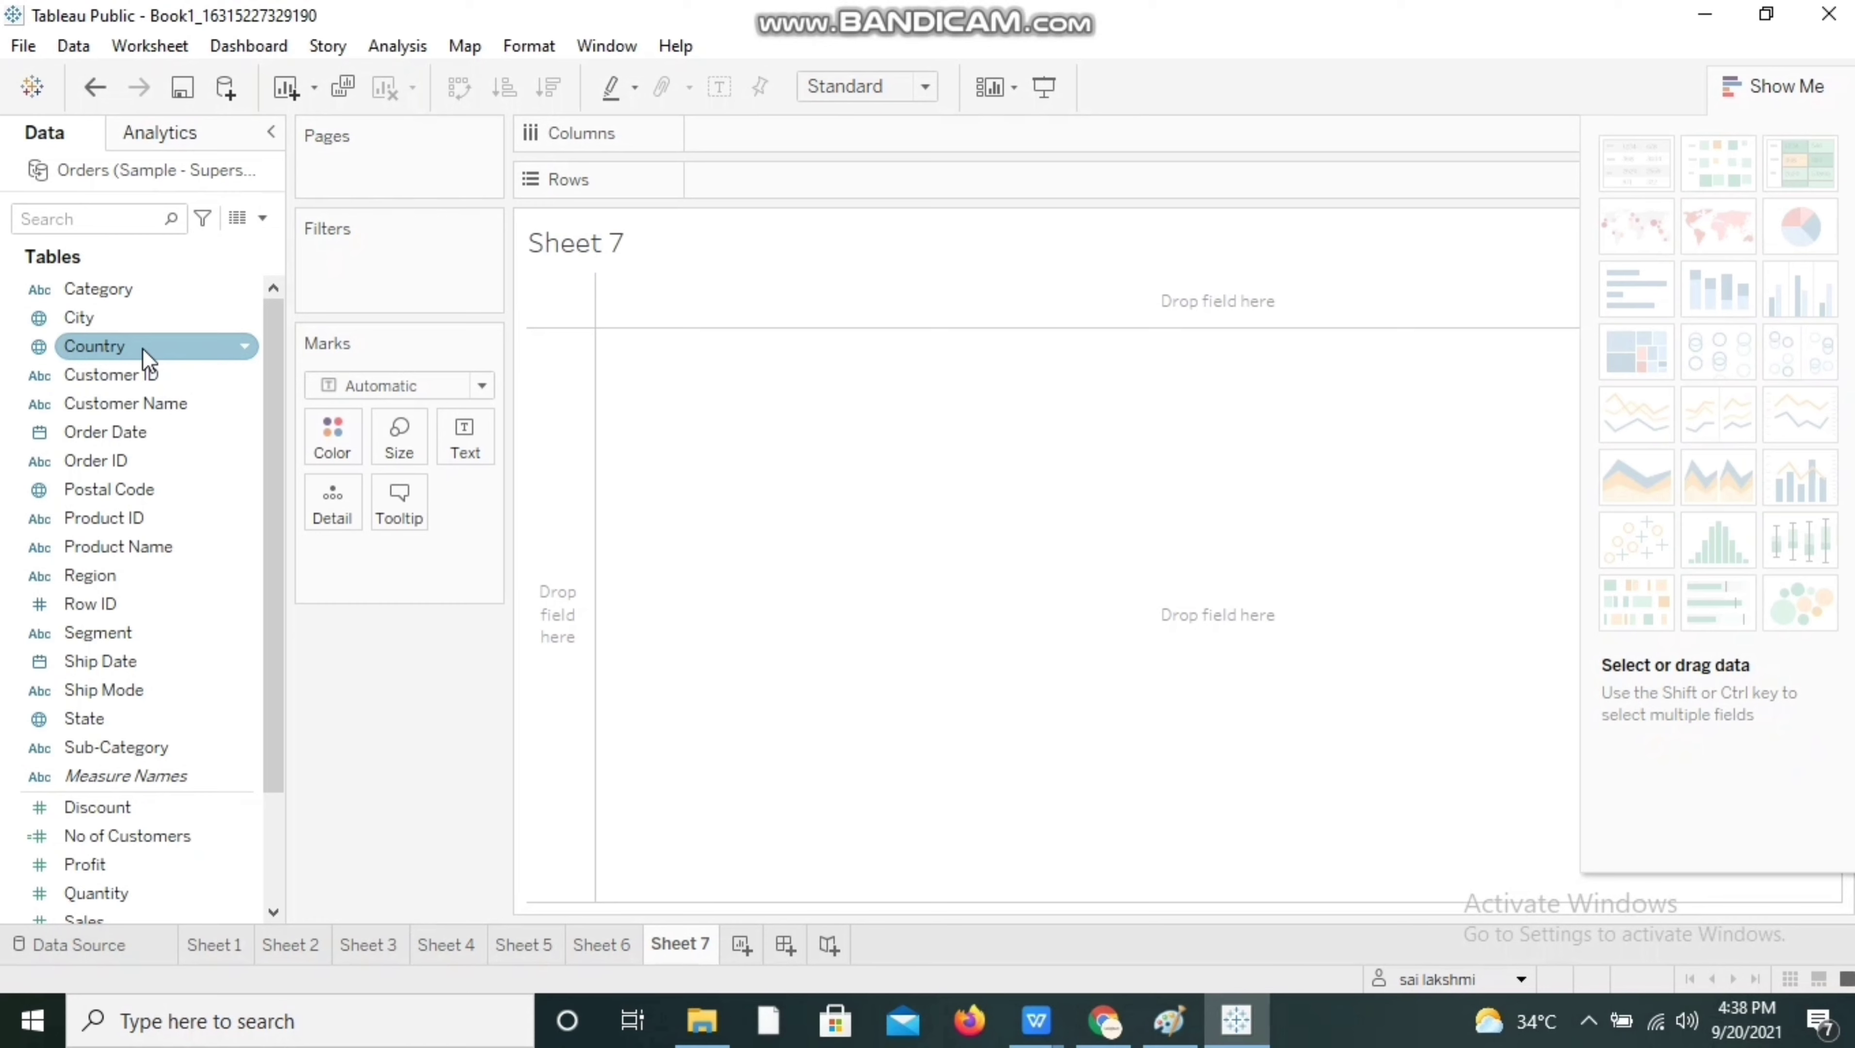
left_click_drag(143, 356, 725, 144)
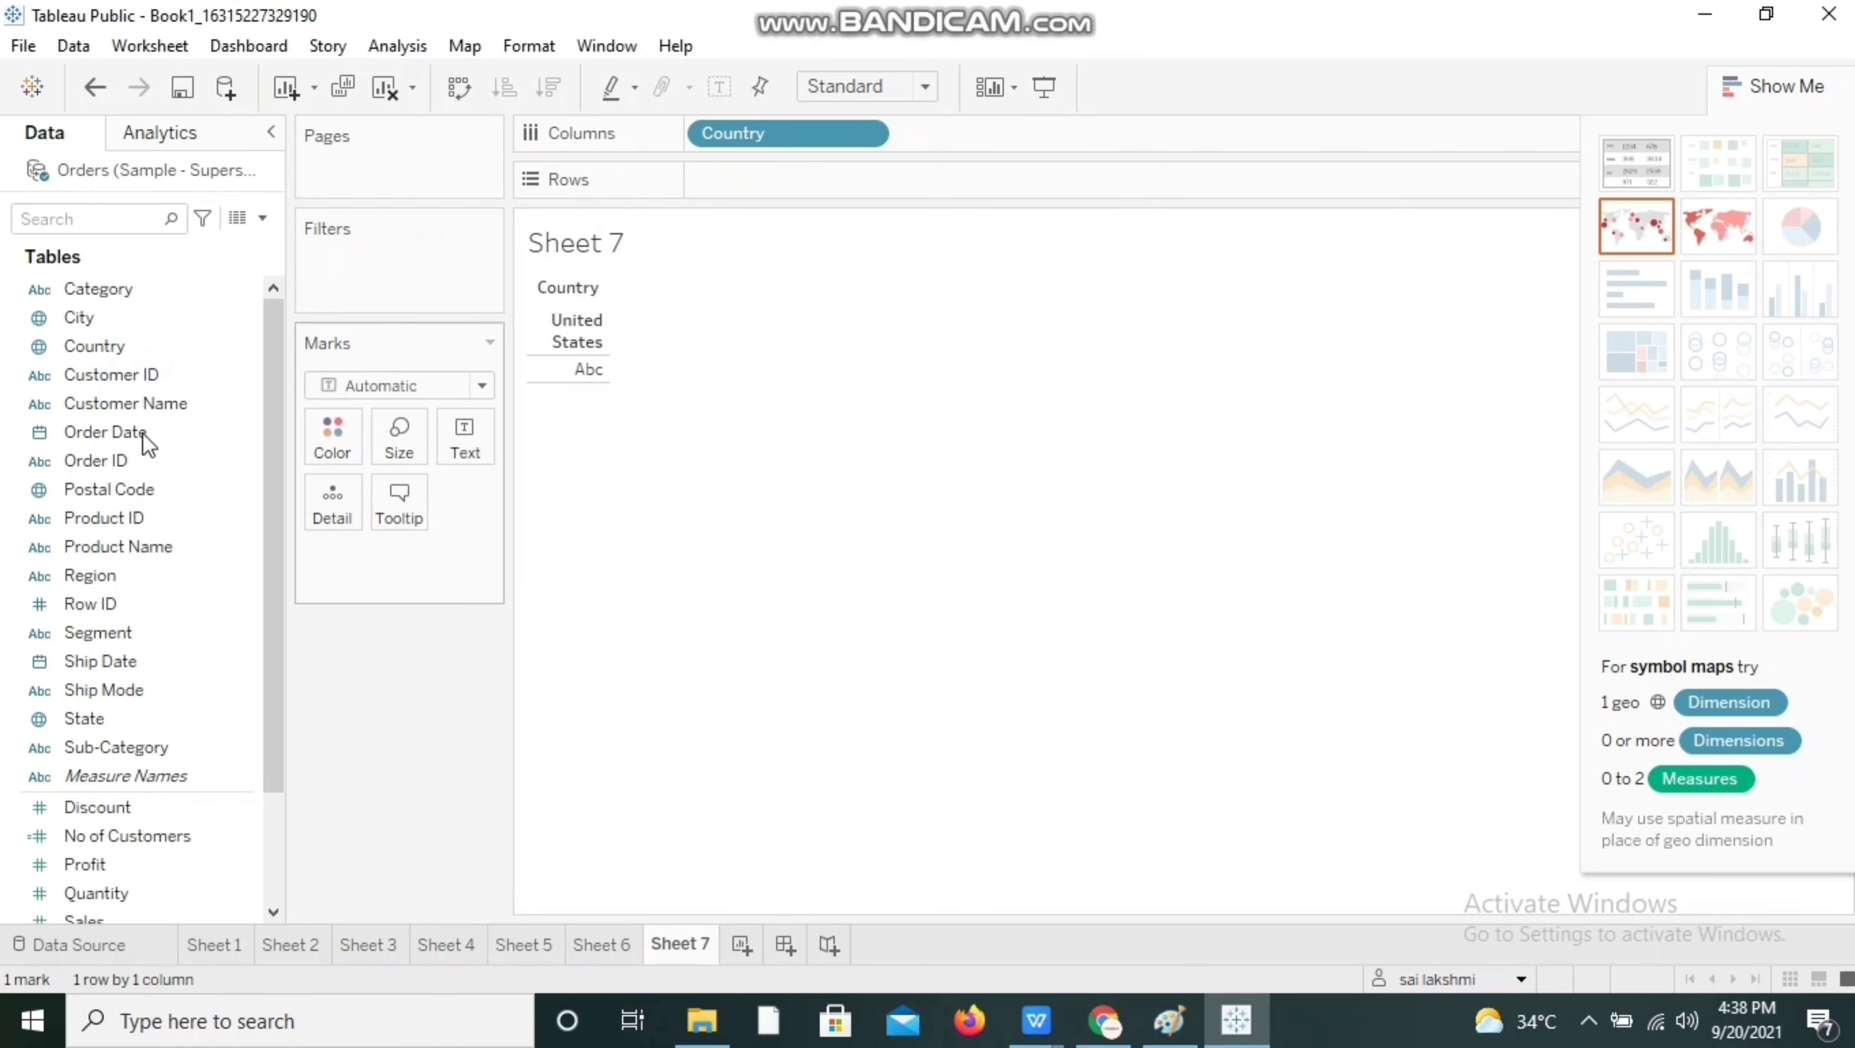
left_click(85, 317)
left_click_drag(85, 318, 715, 183)
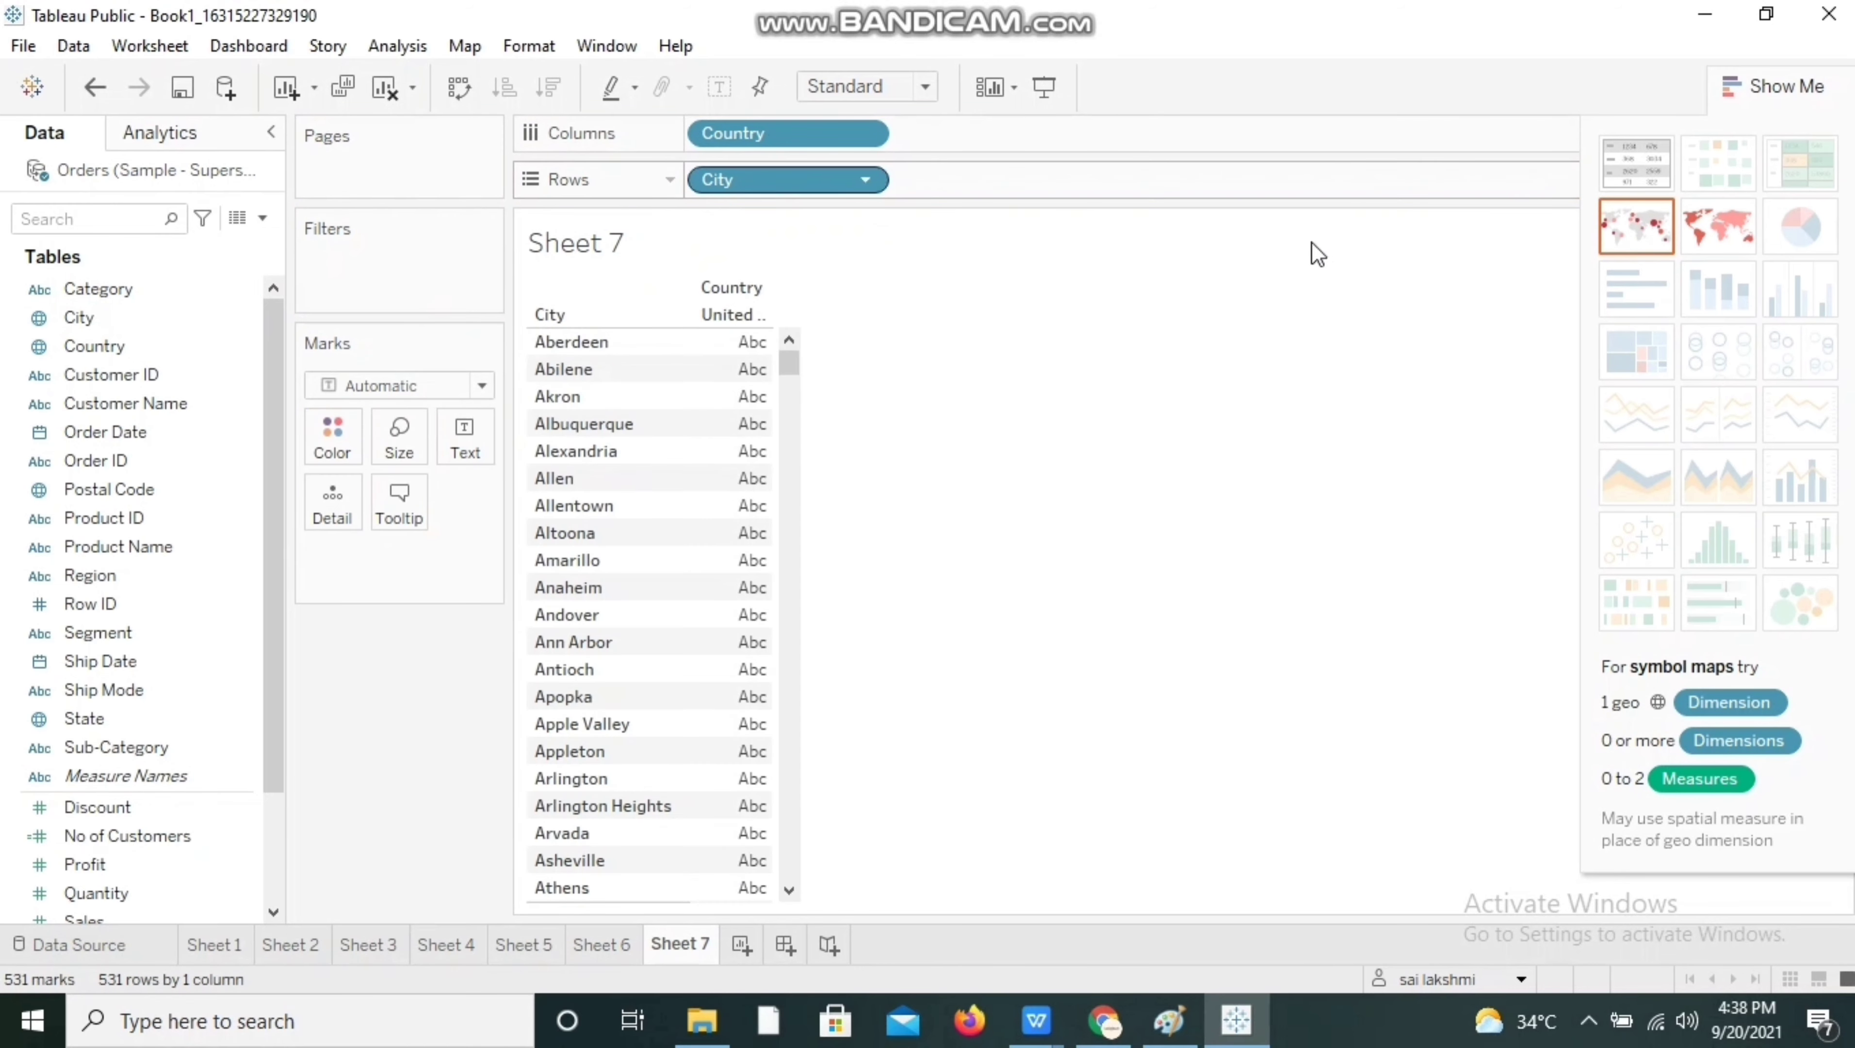
left_click(1630, 226)
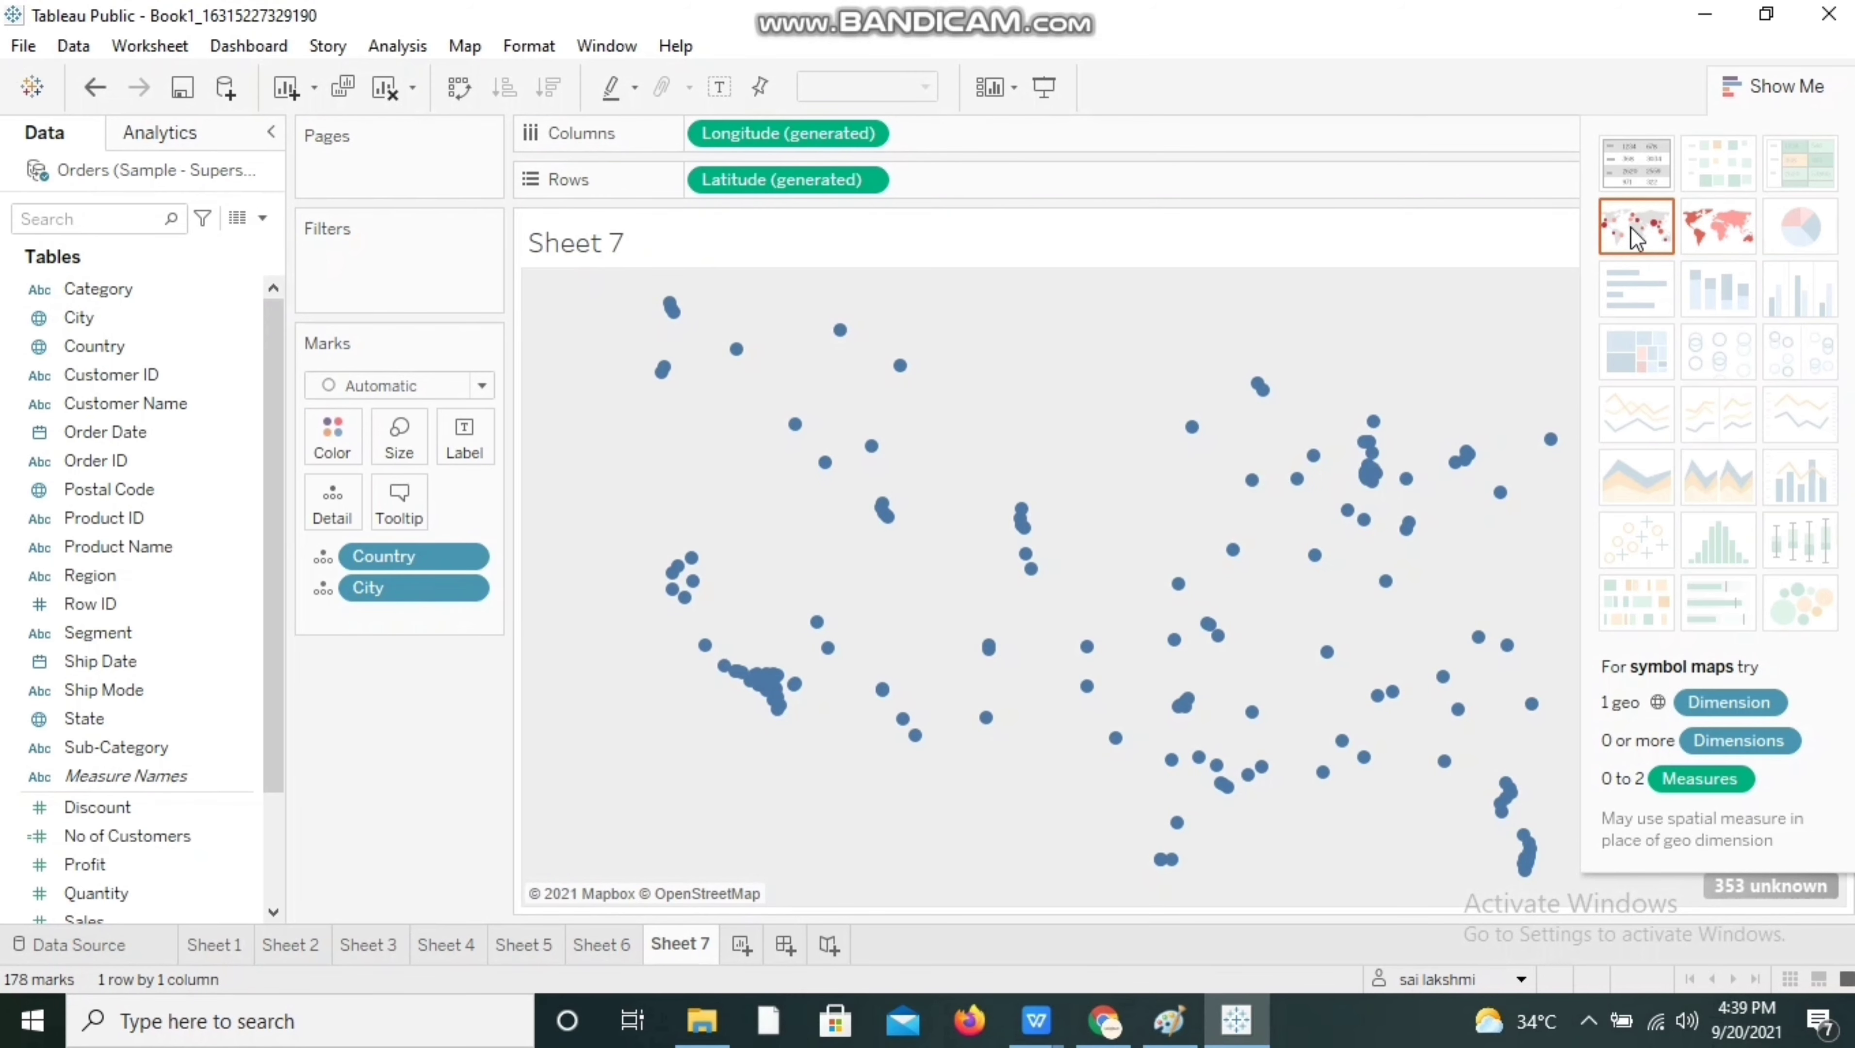
left_click(1773, 106)
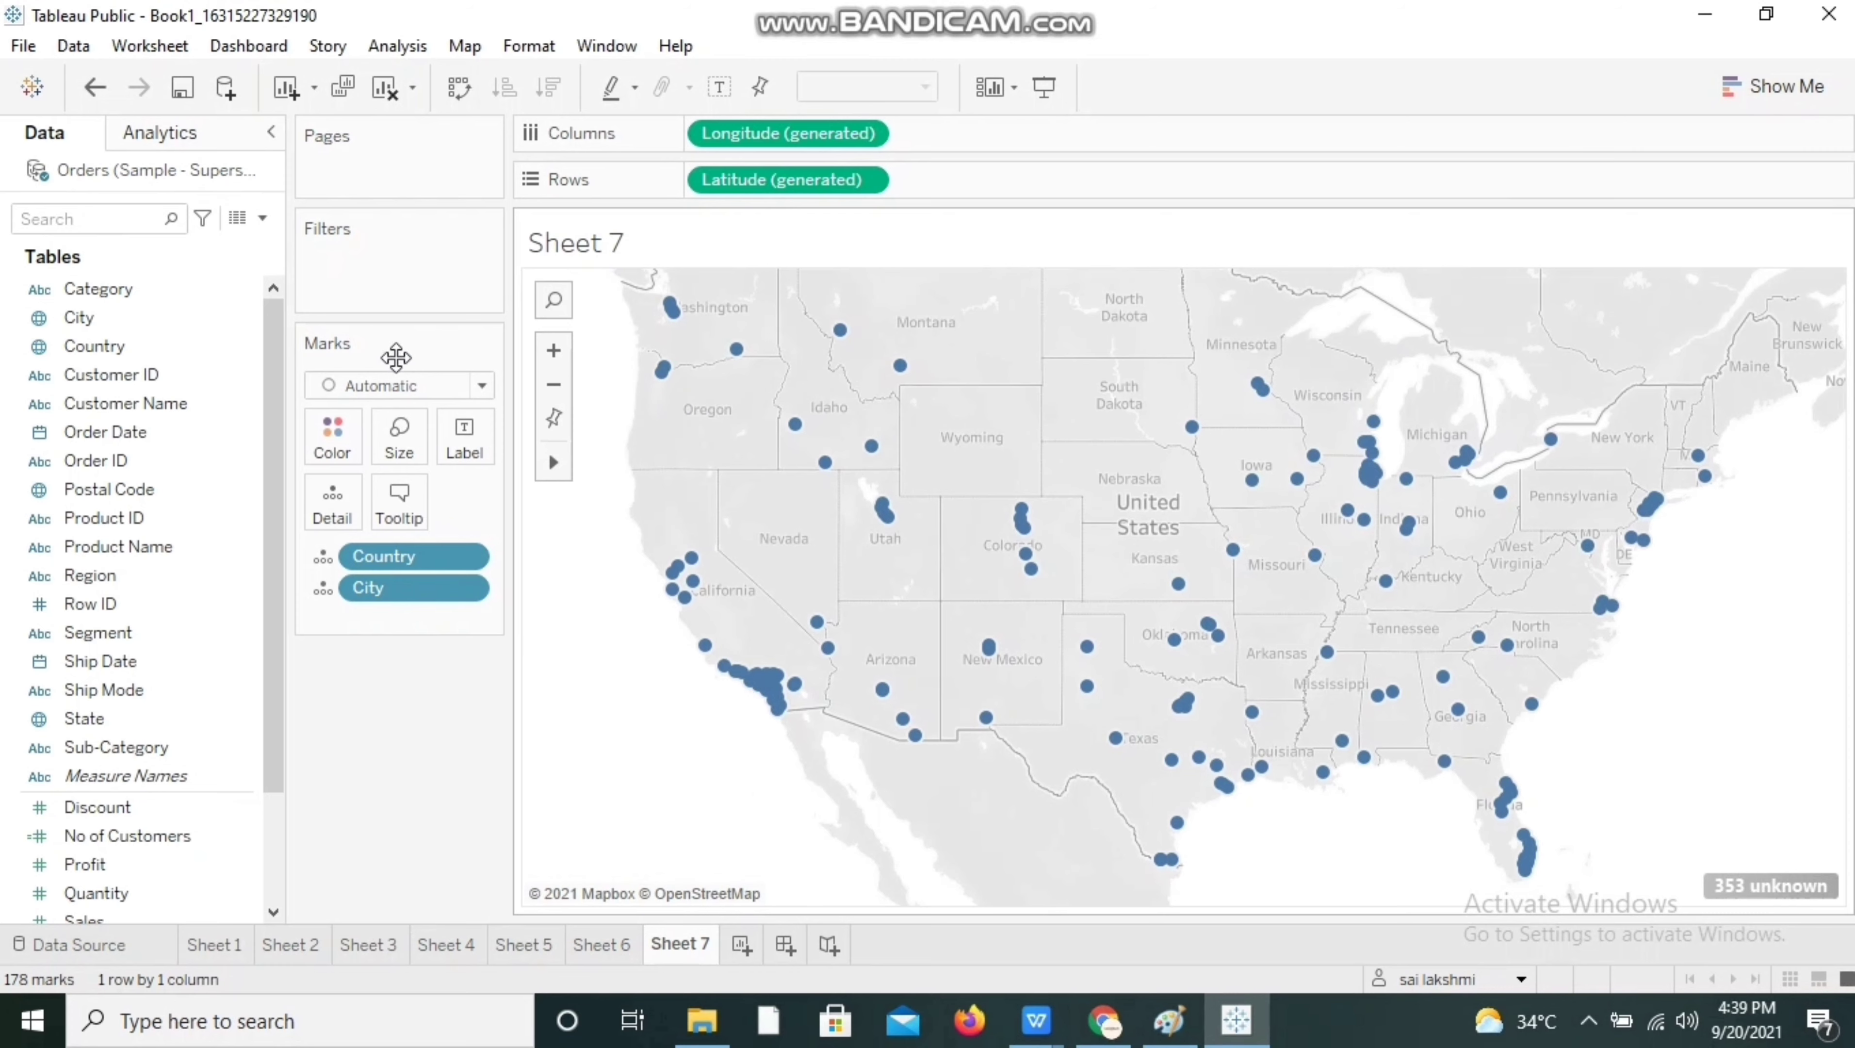
- Try the Square and Circle mark types for the city points on the map
left_click(381, 388)
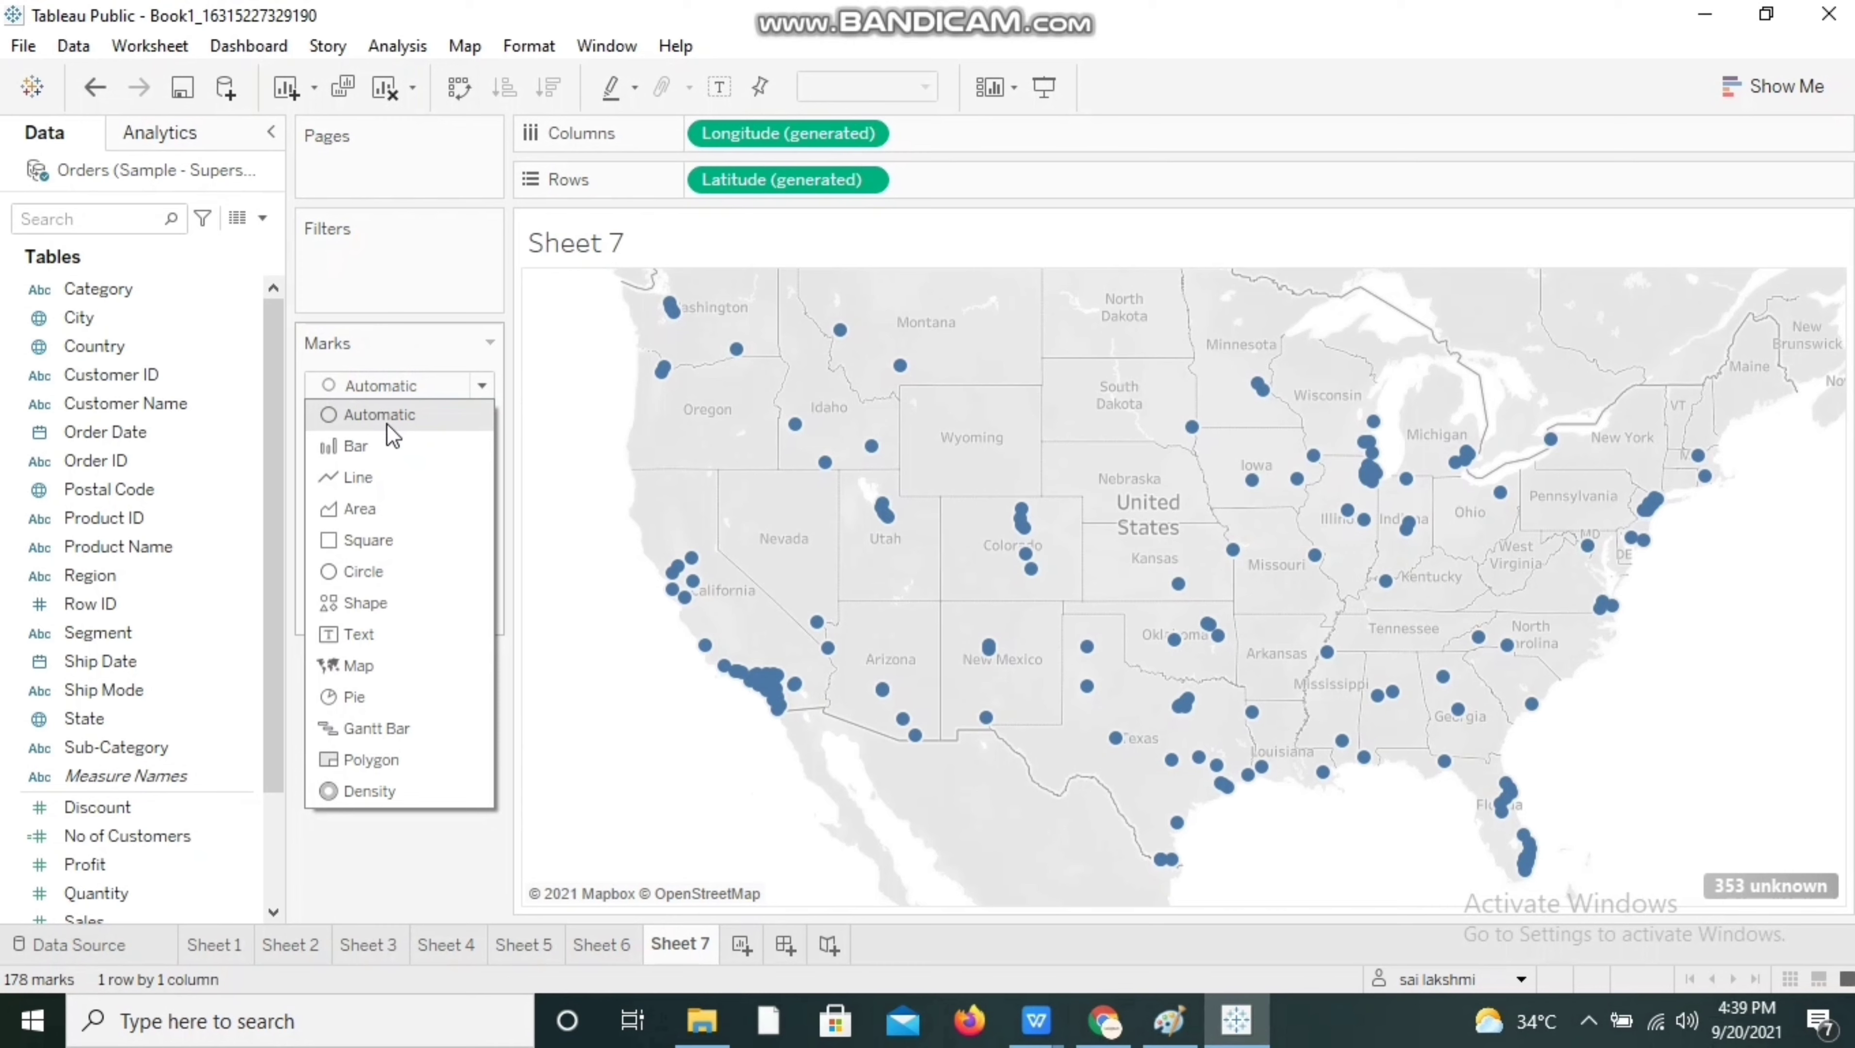
left_click(375, 543)
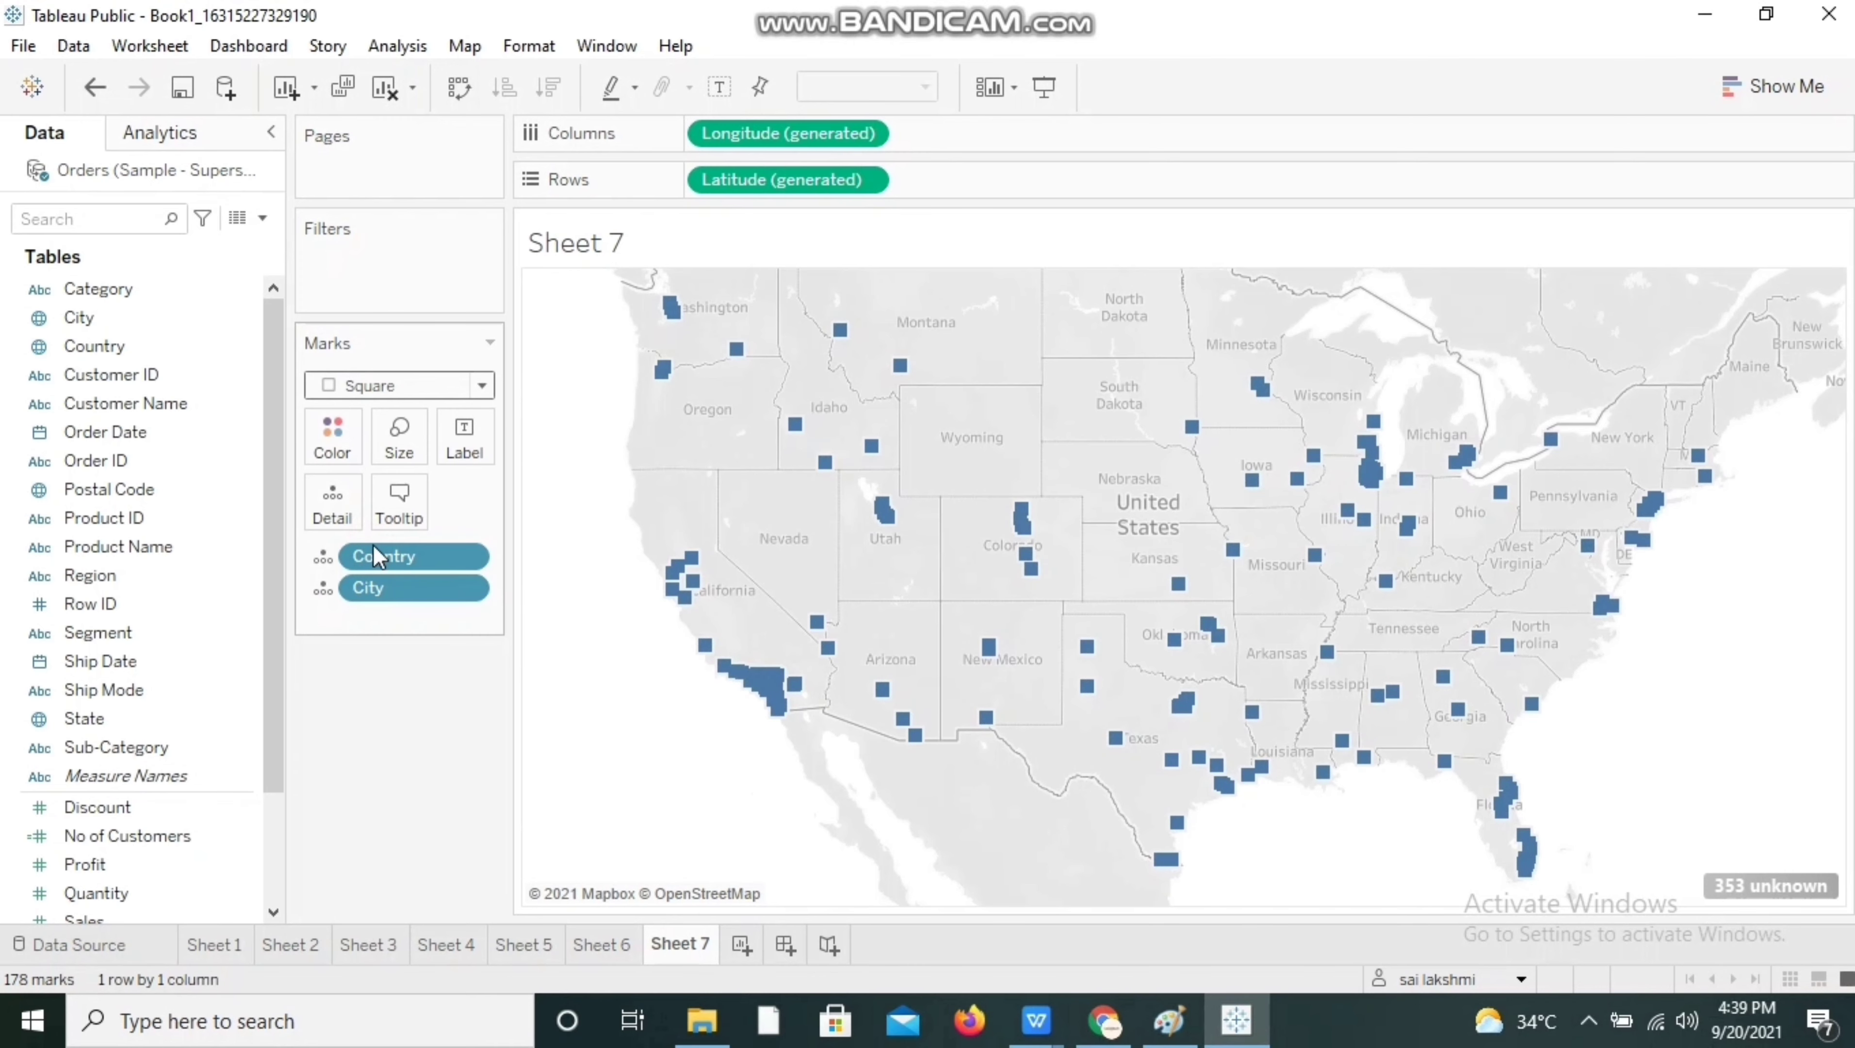
left_click(371, 387)
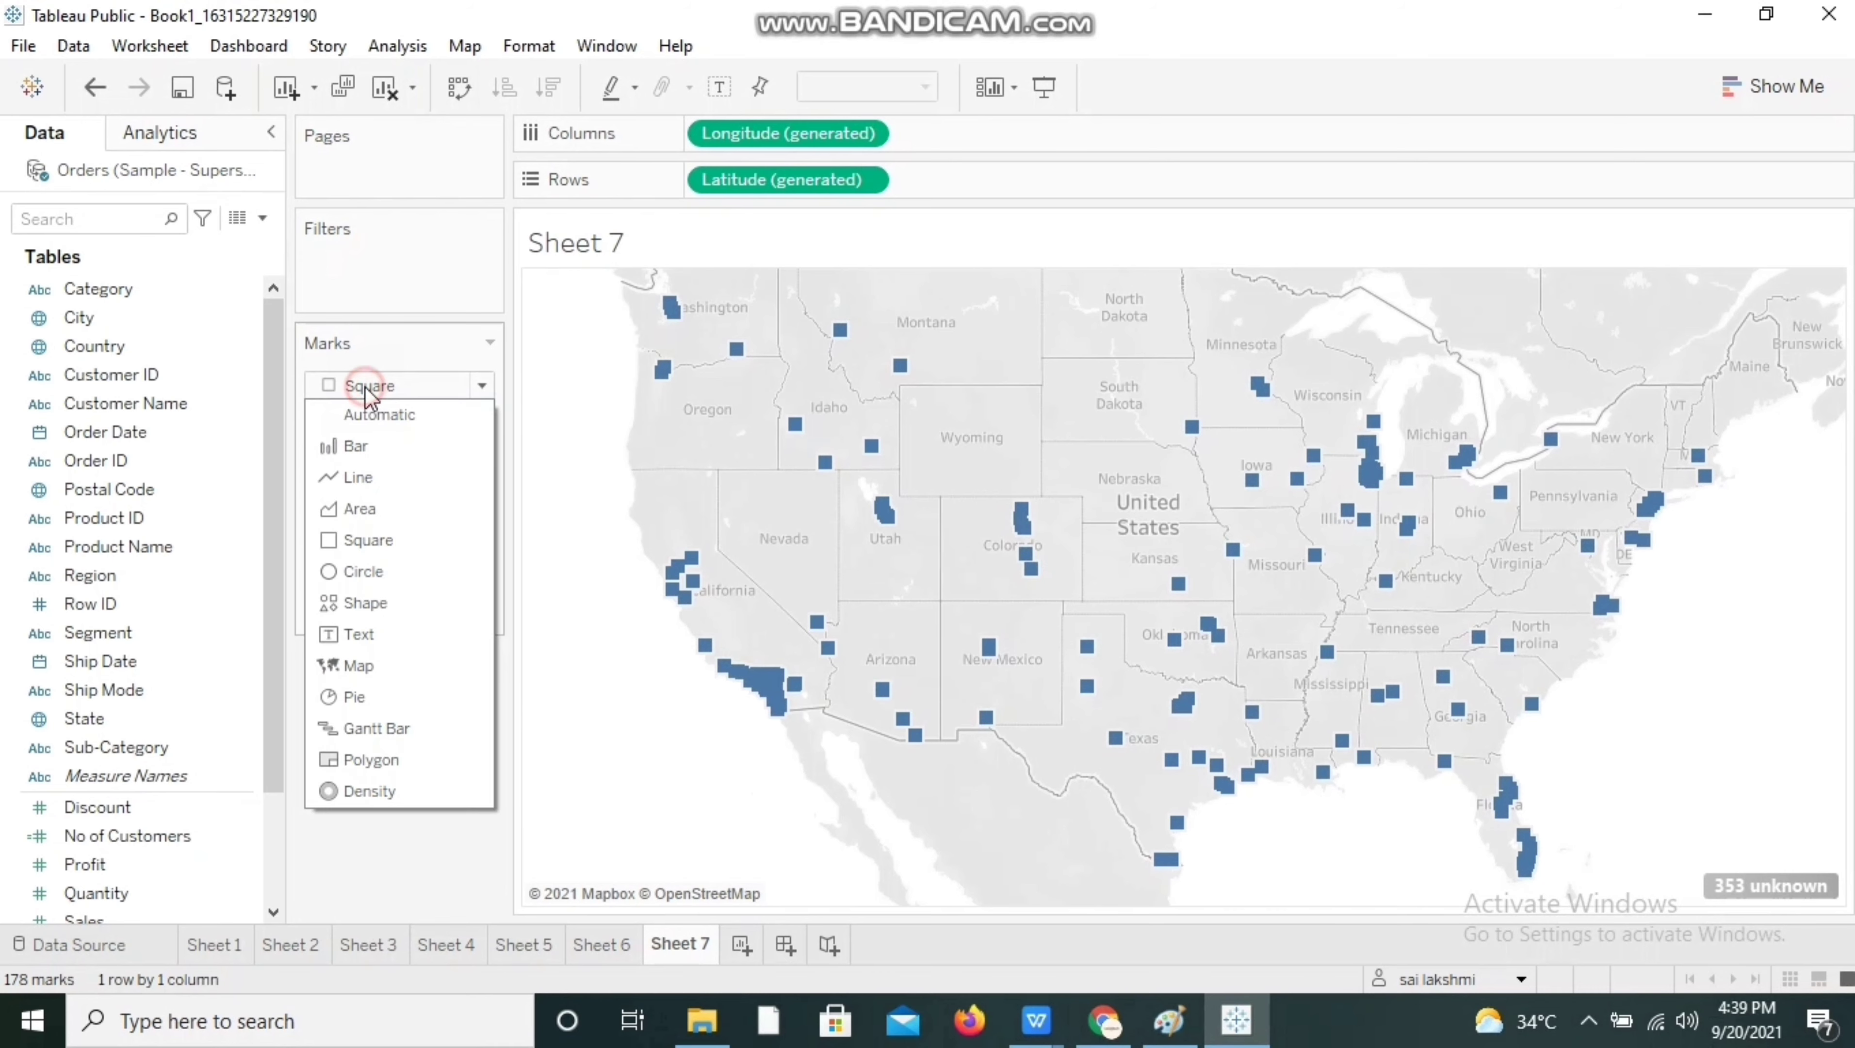
left_click(360, 572)
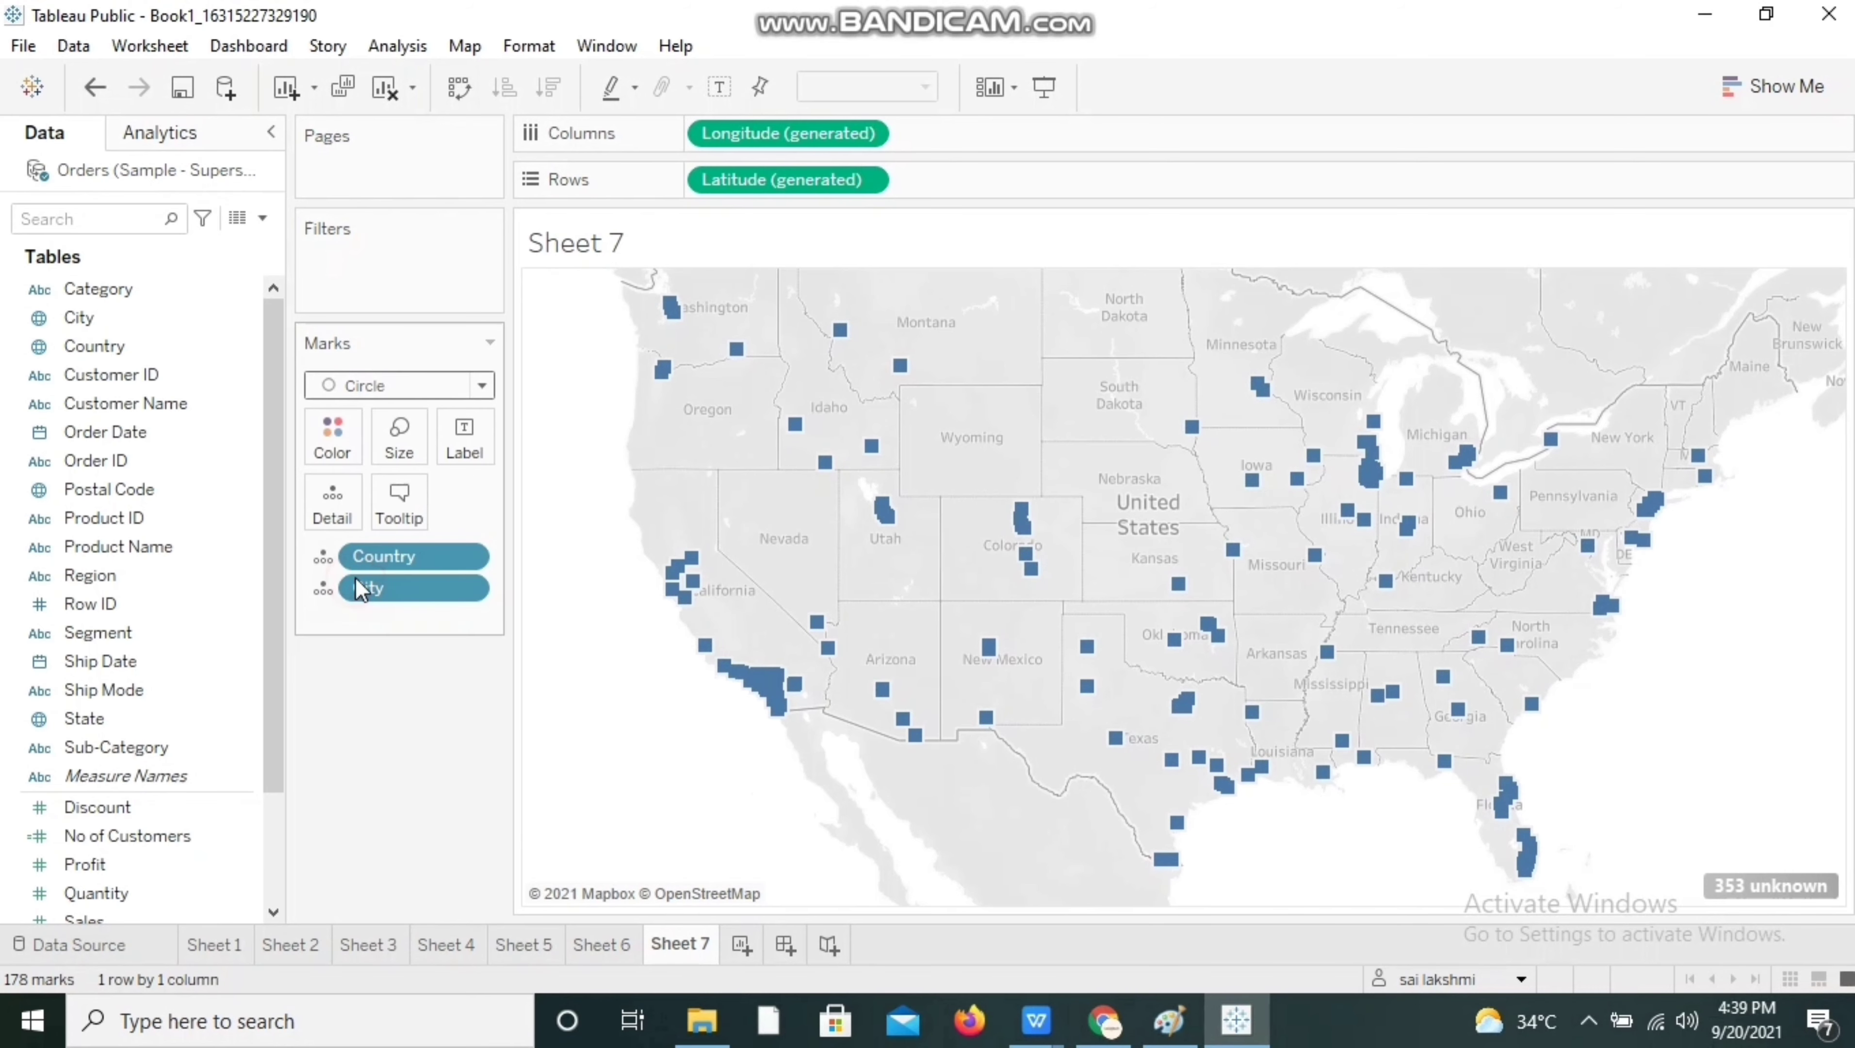
- Change the mark type to Shape and assign the solid circle from the Filled shape palette
left_click(361, 387)
left_click(363, 603)
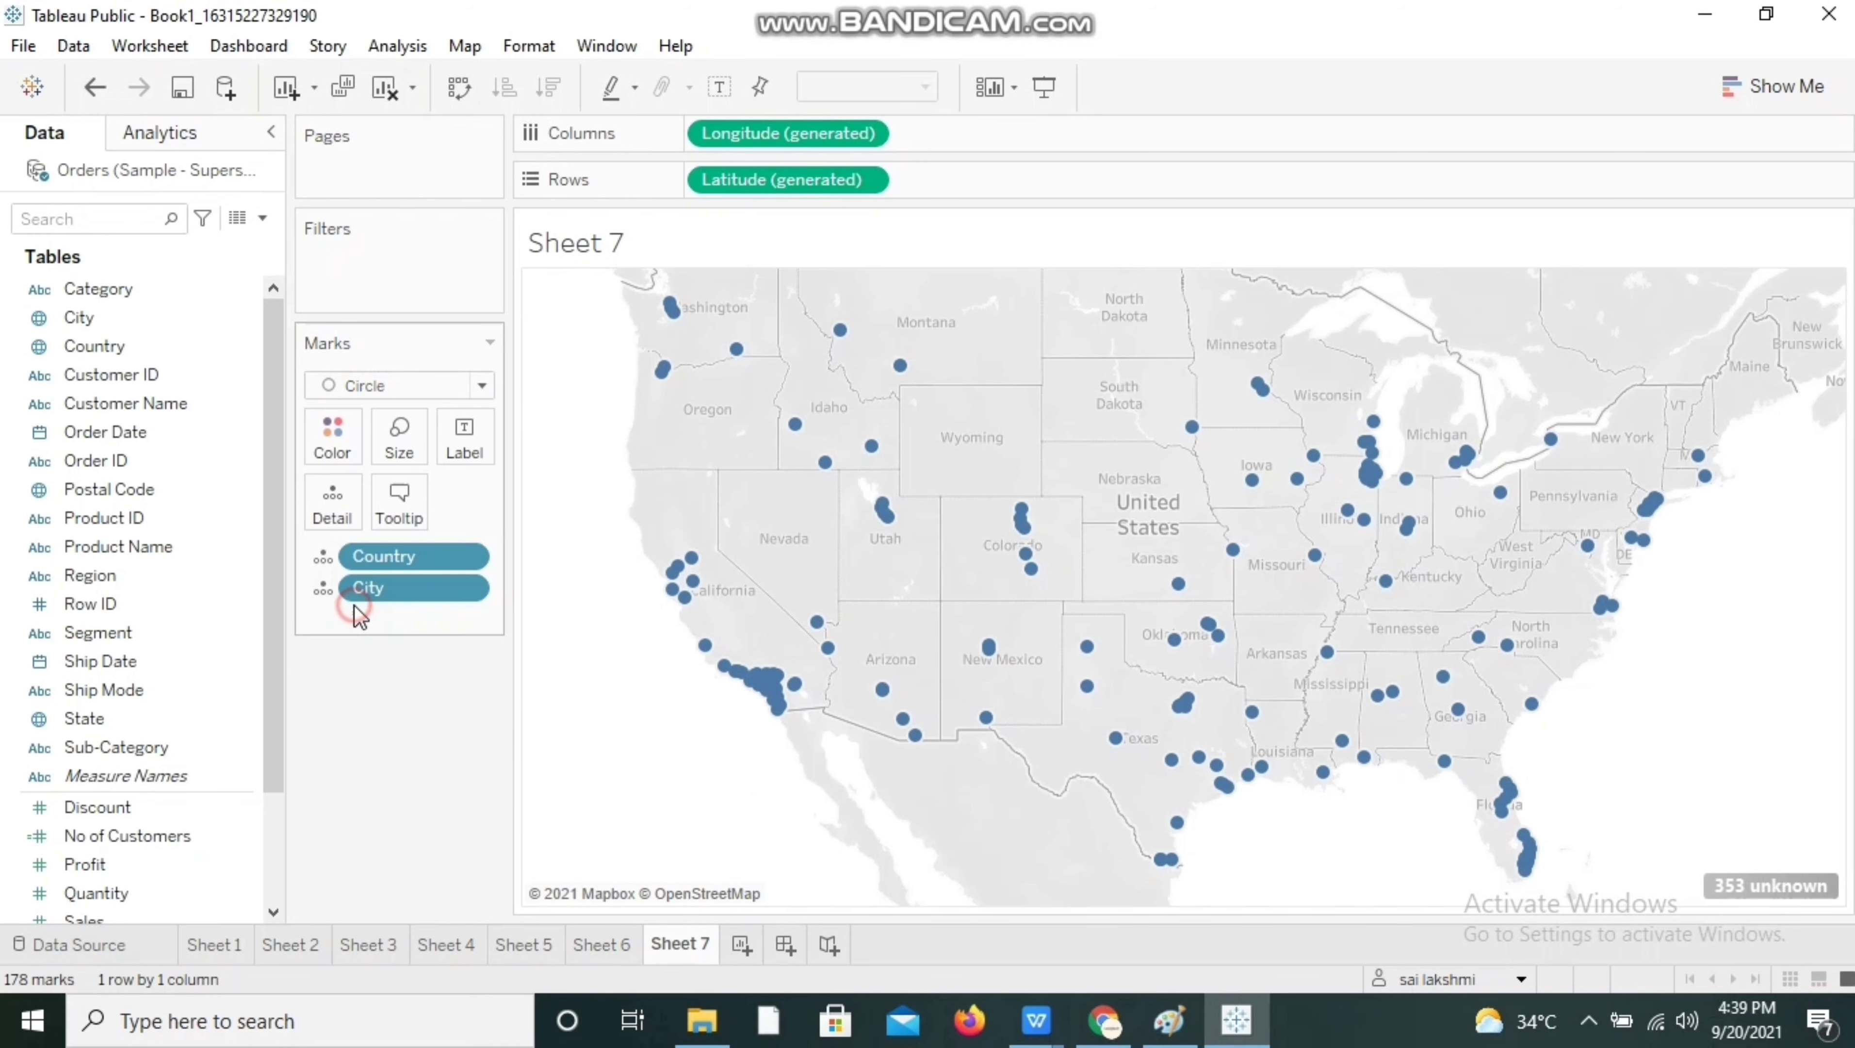
left_click(458, 503)
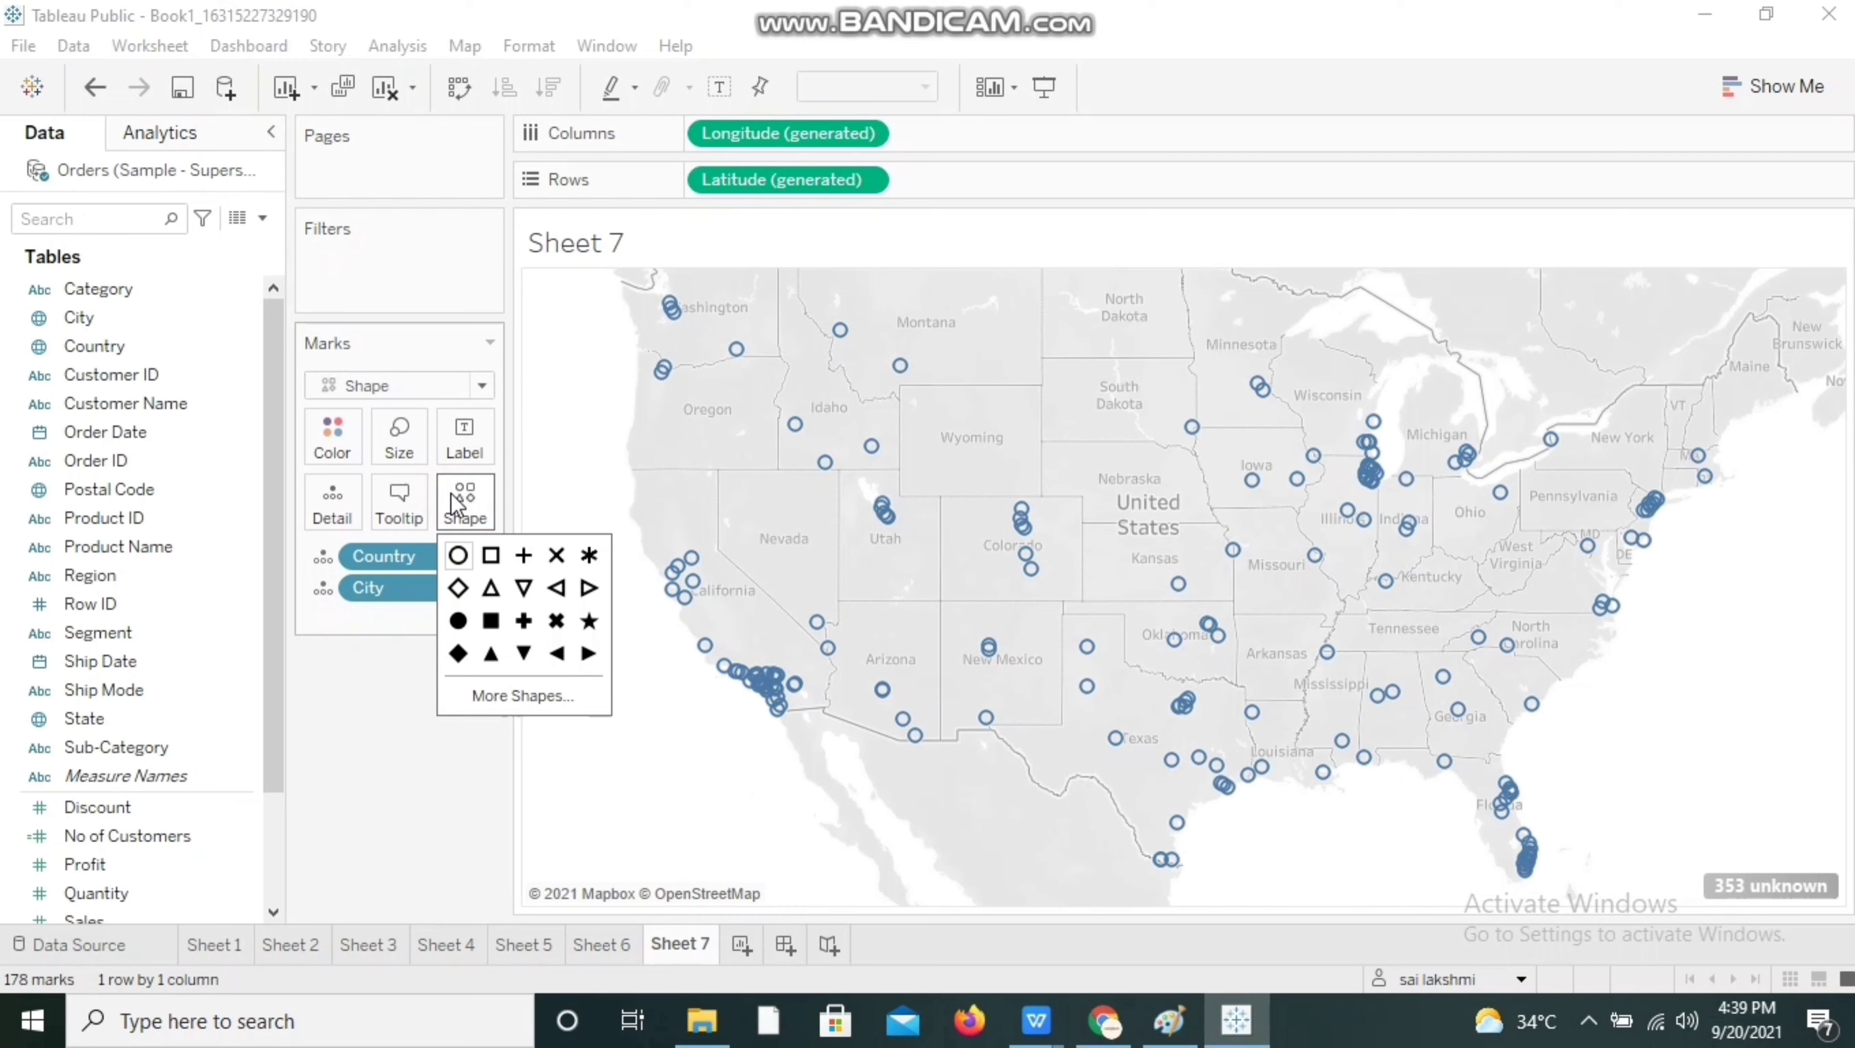
left_click(507, 697)
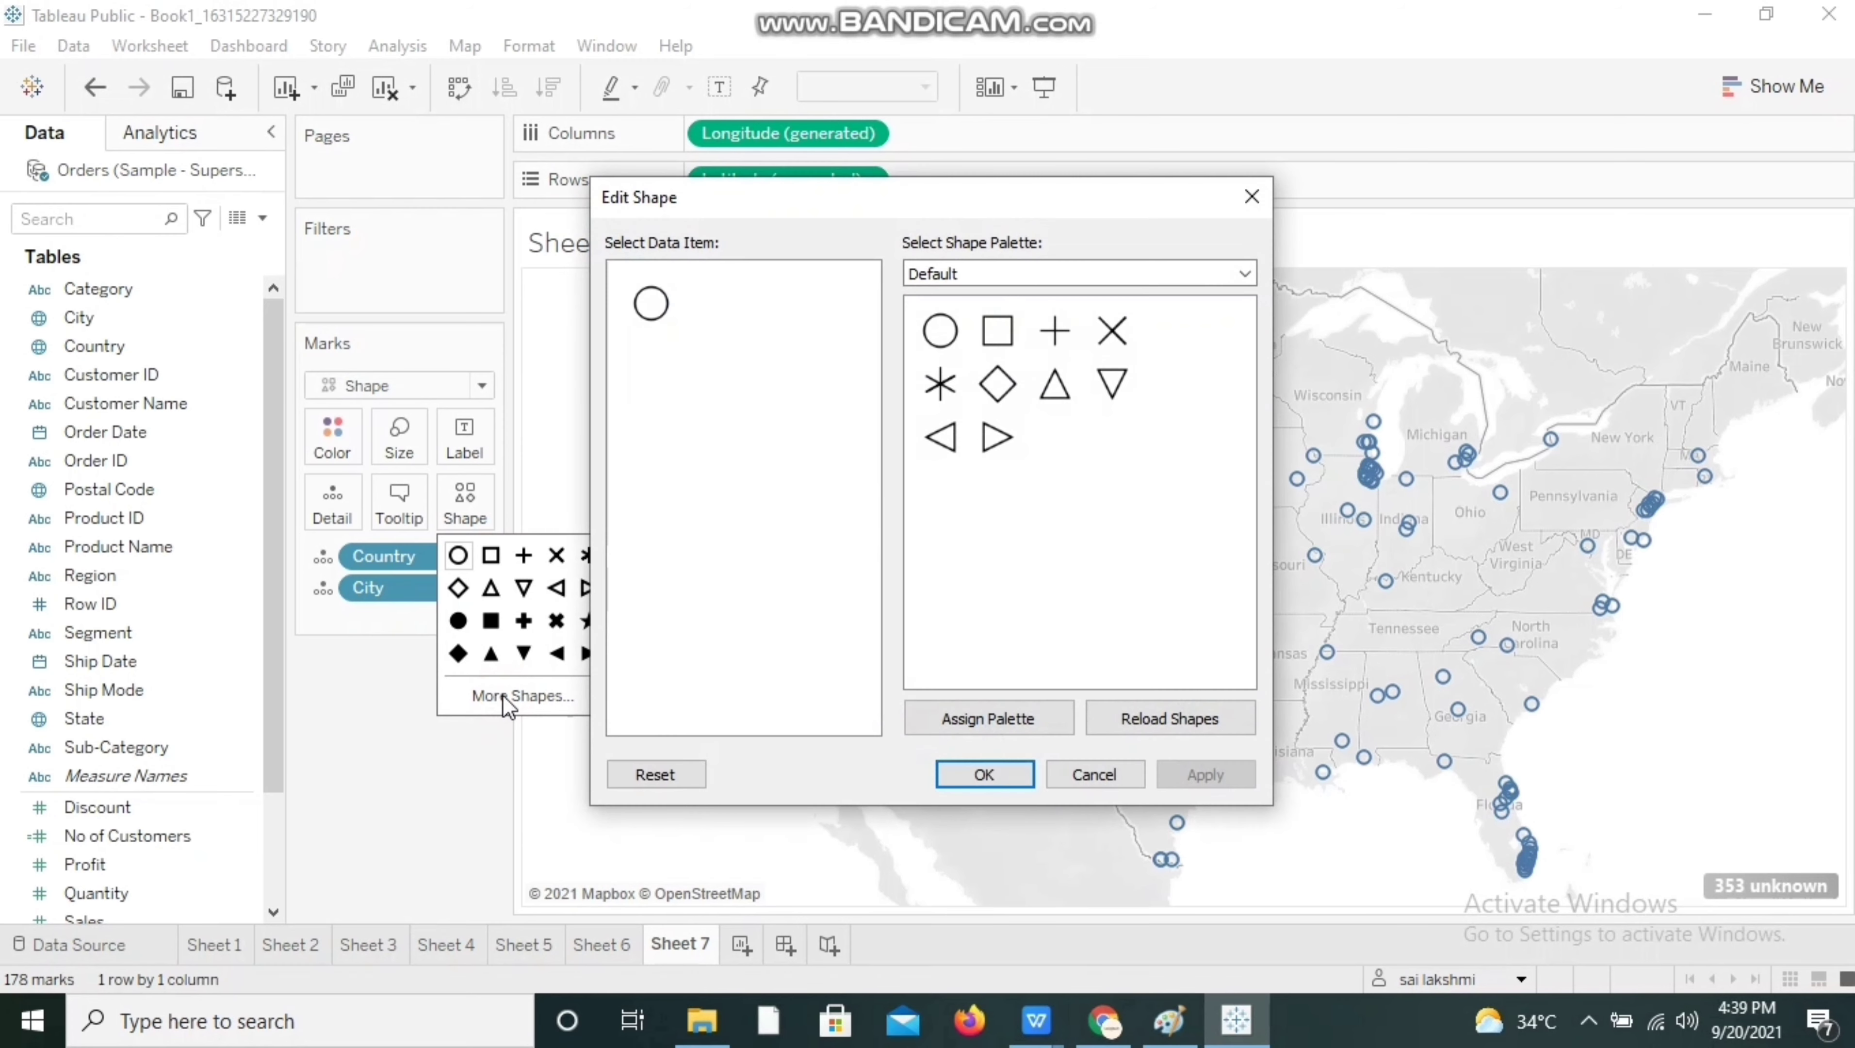
left_click(966, 269)
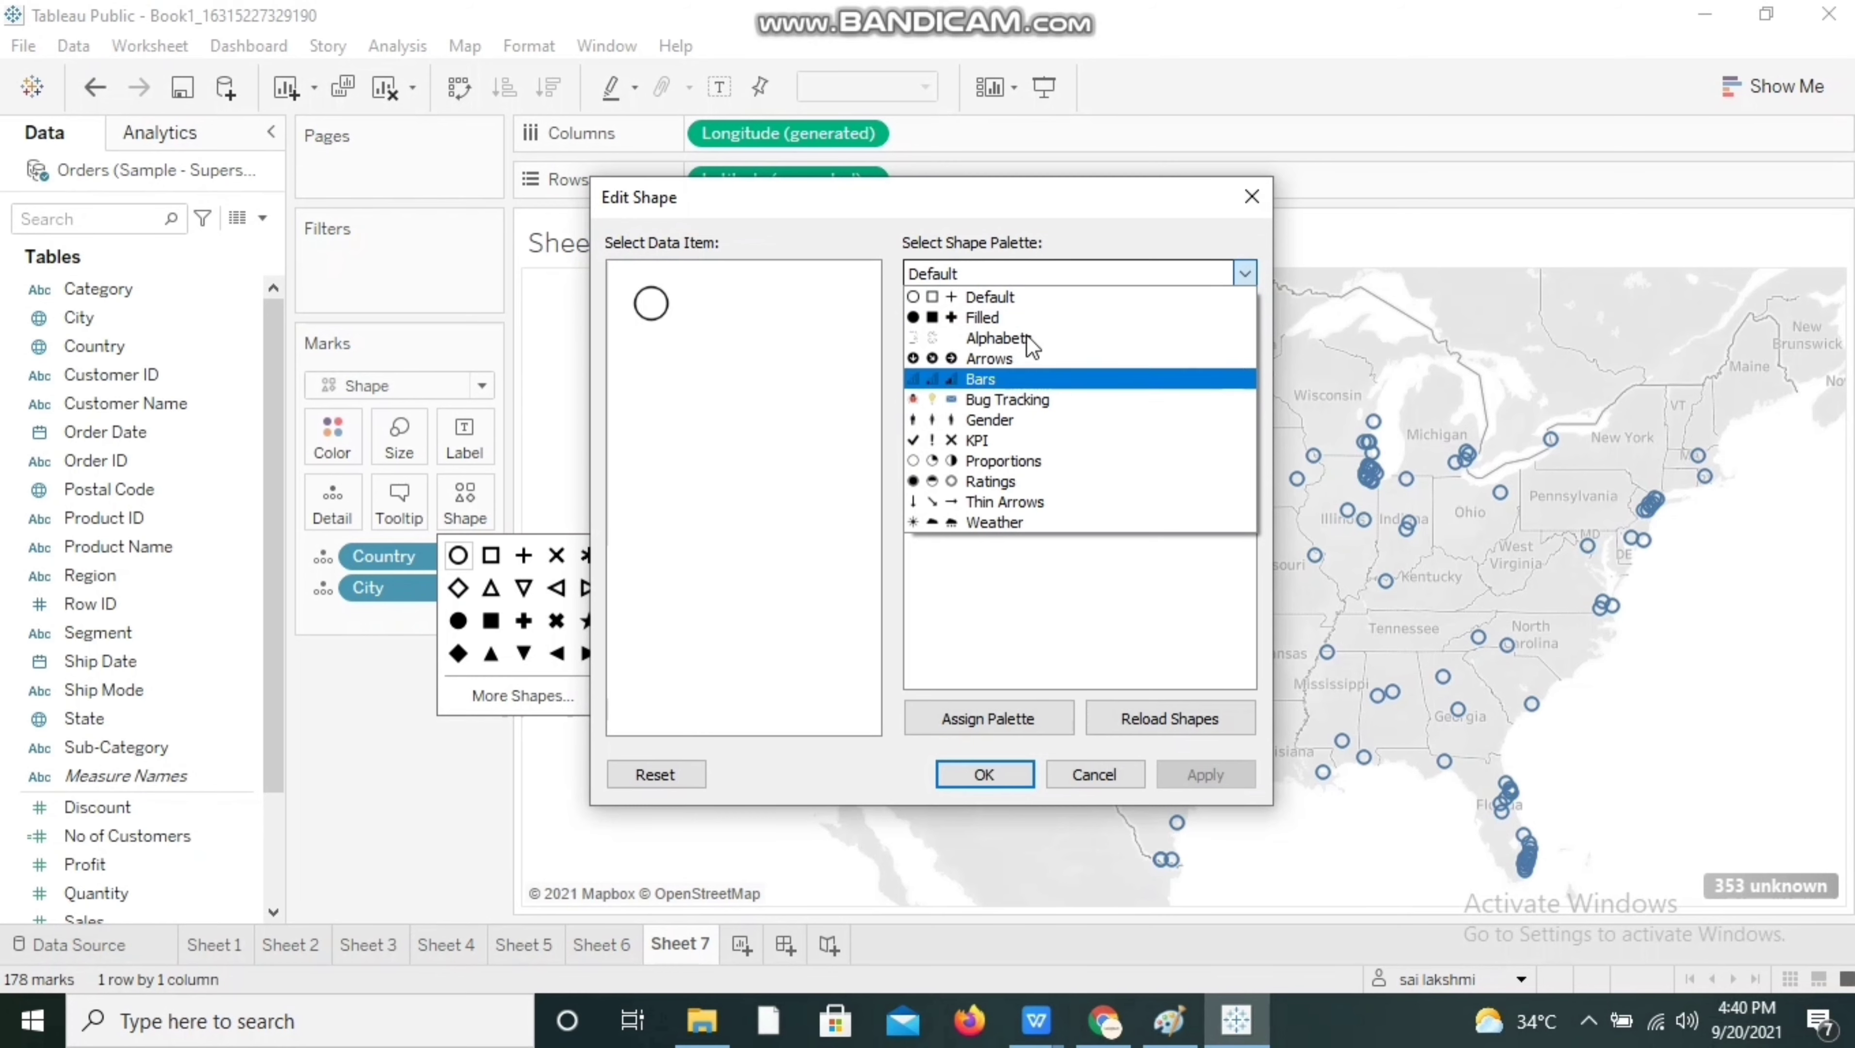
left_click(982, 316)
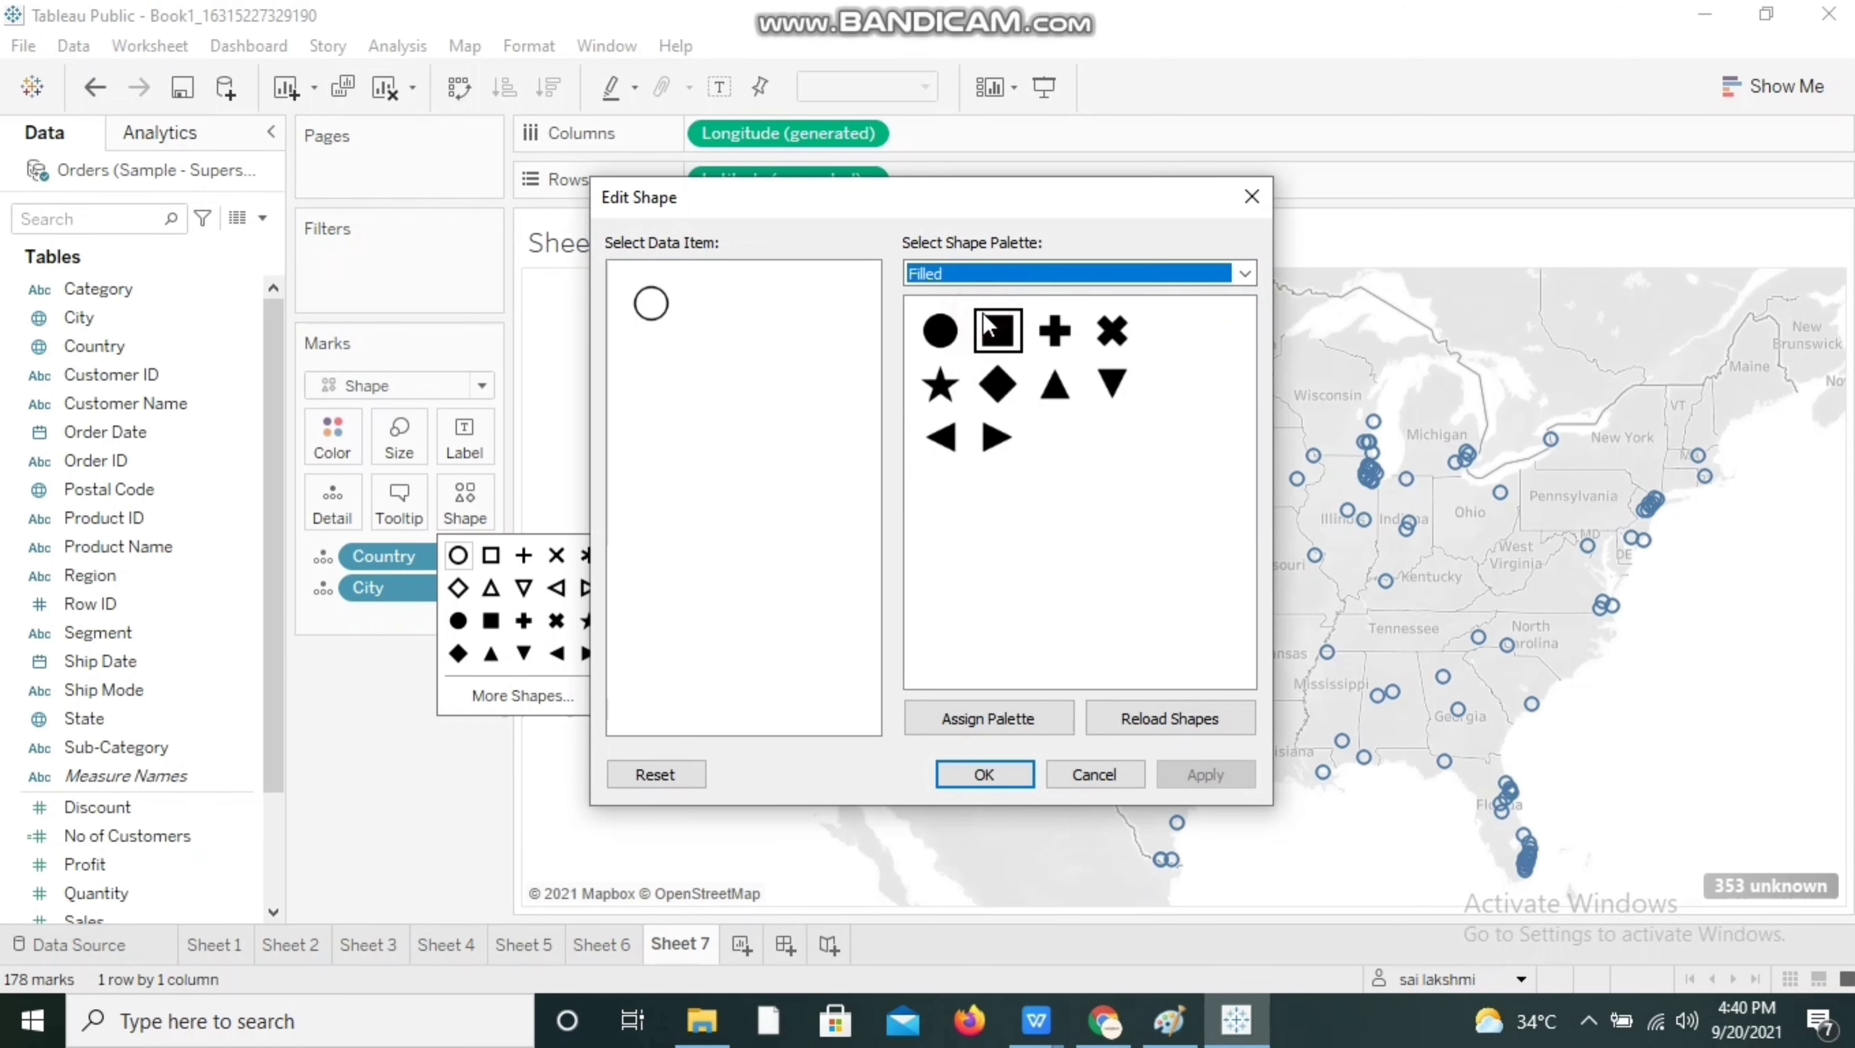
left_click(951, 342)
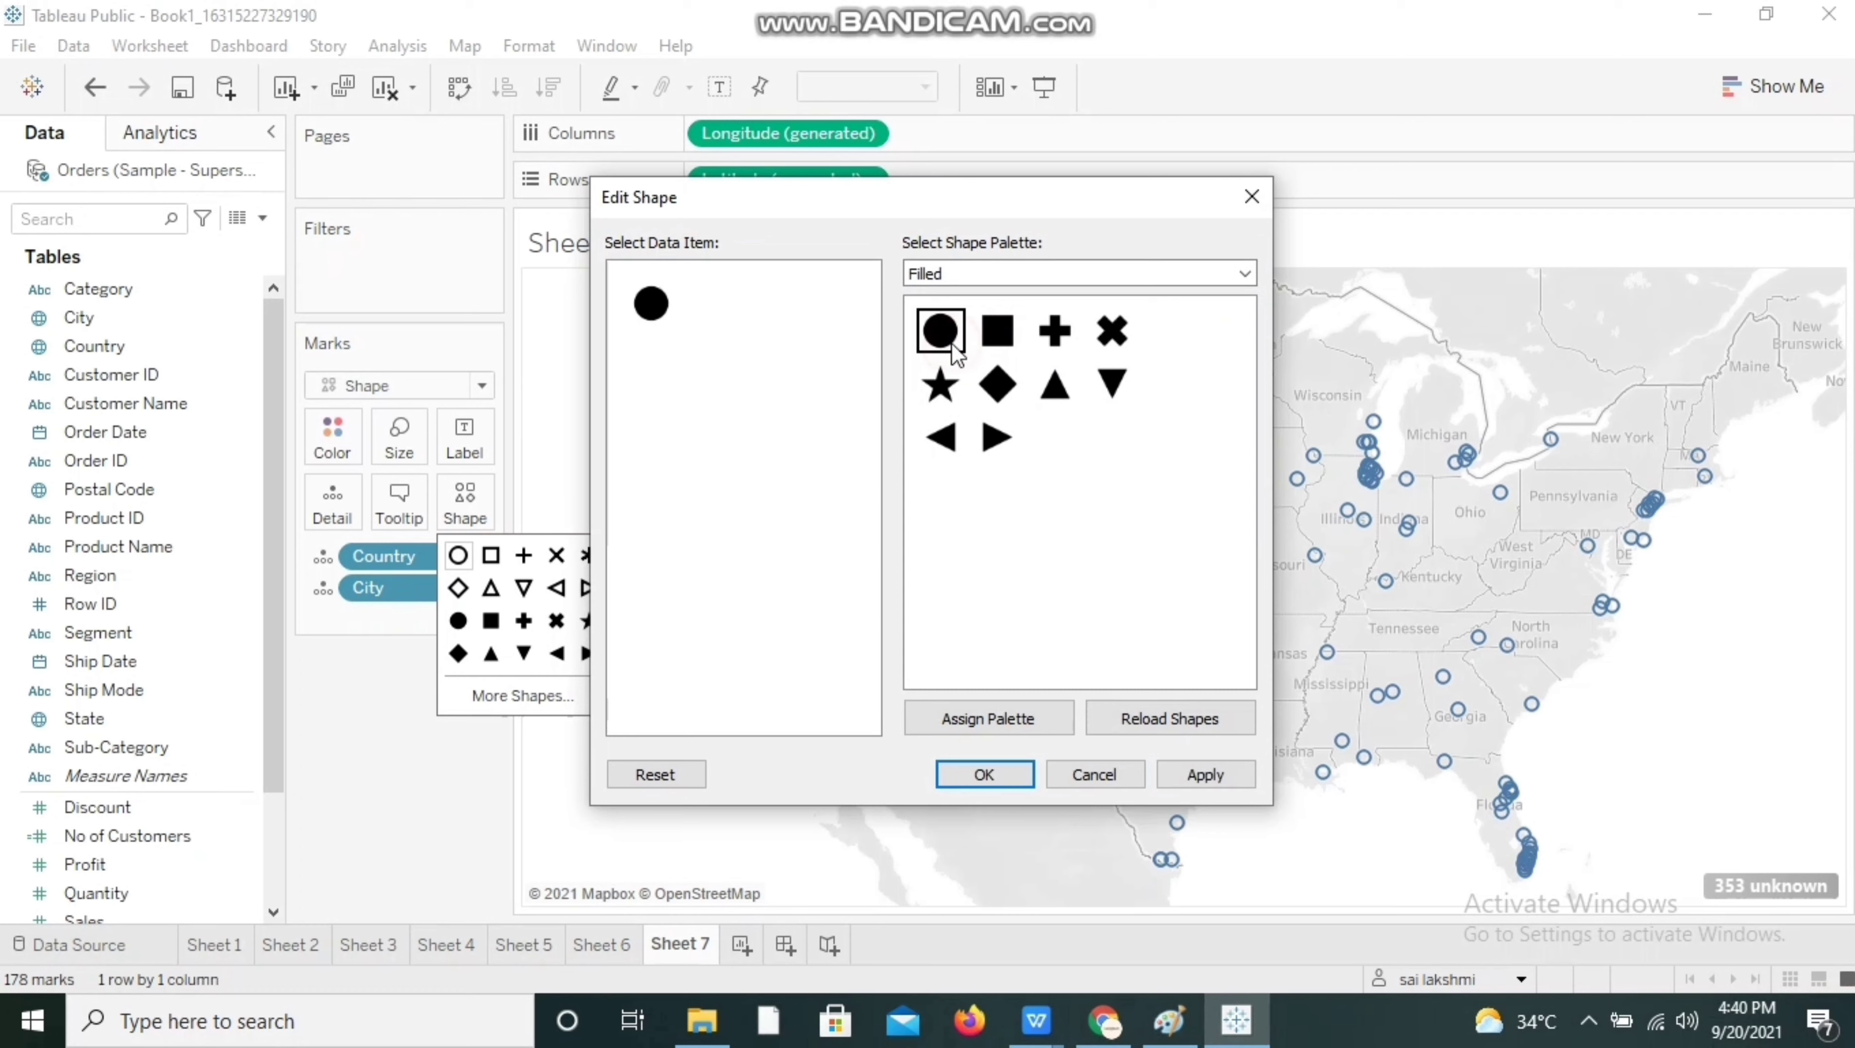
left_click(965, 771)
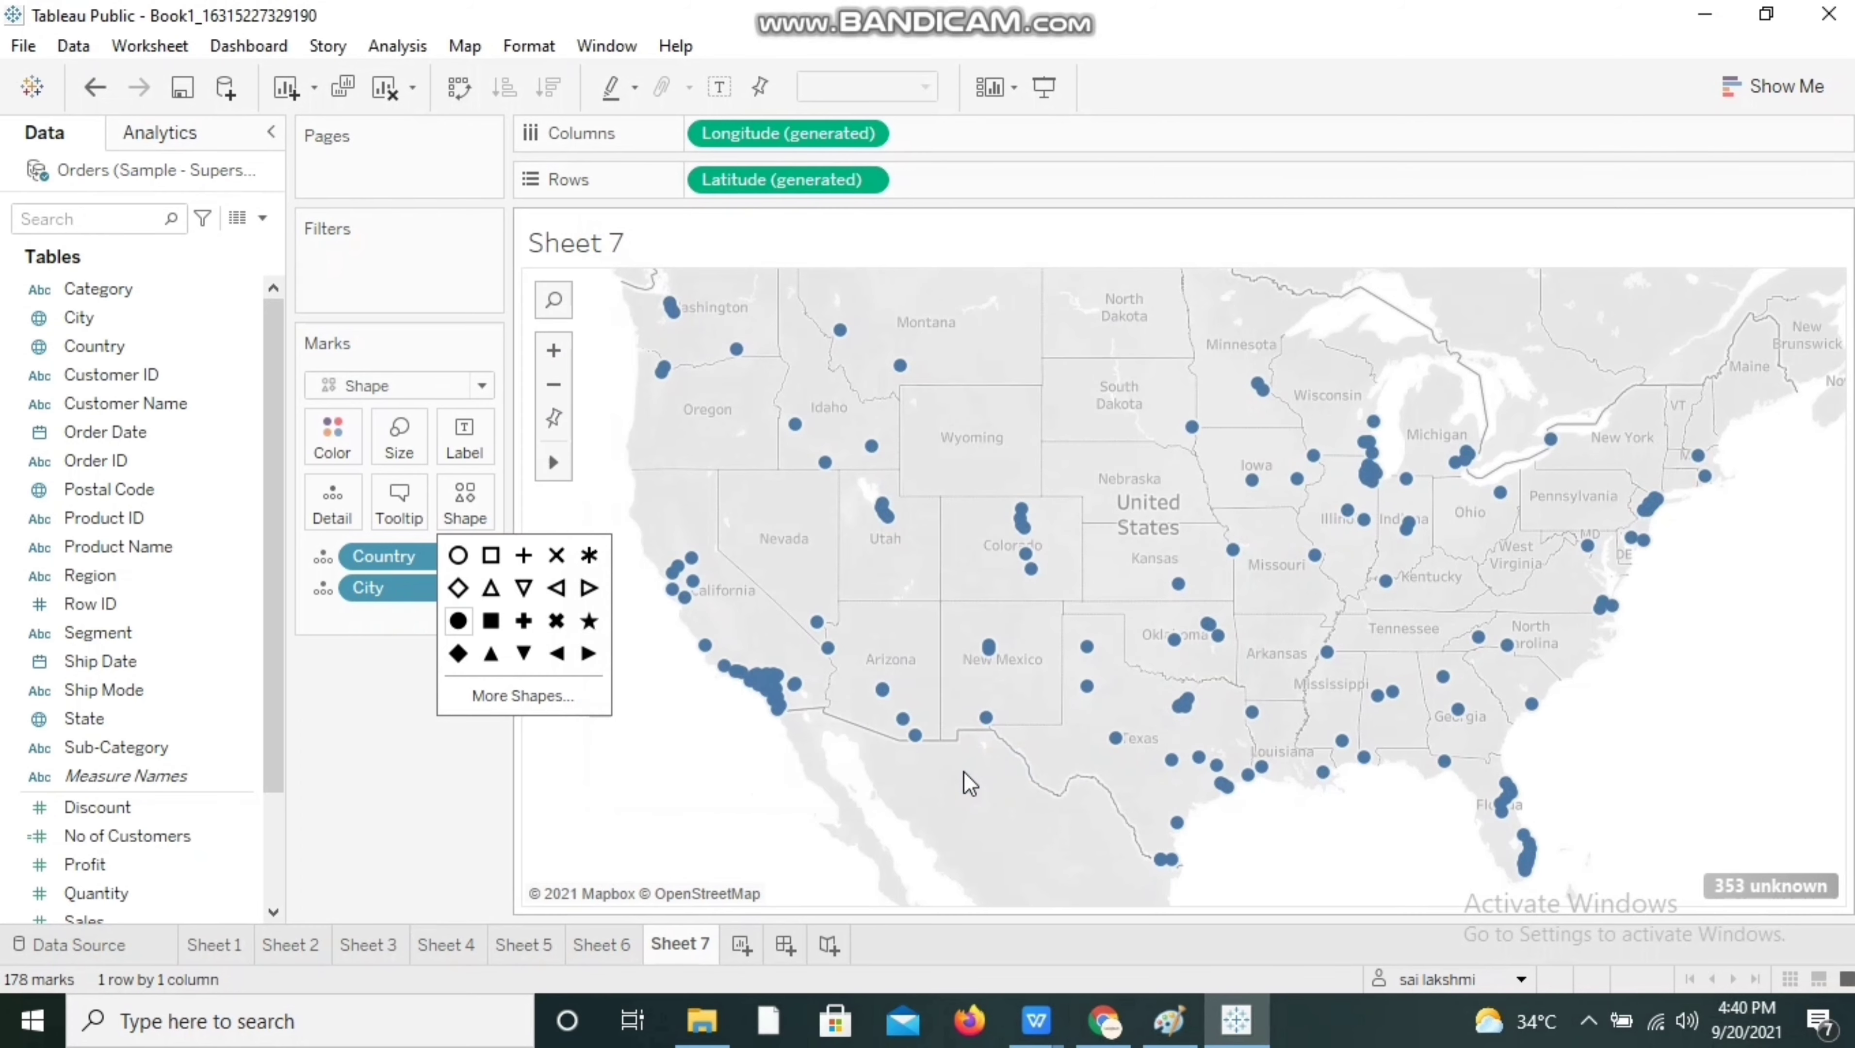
left_click(641, 796)
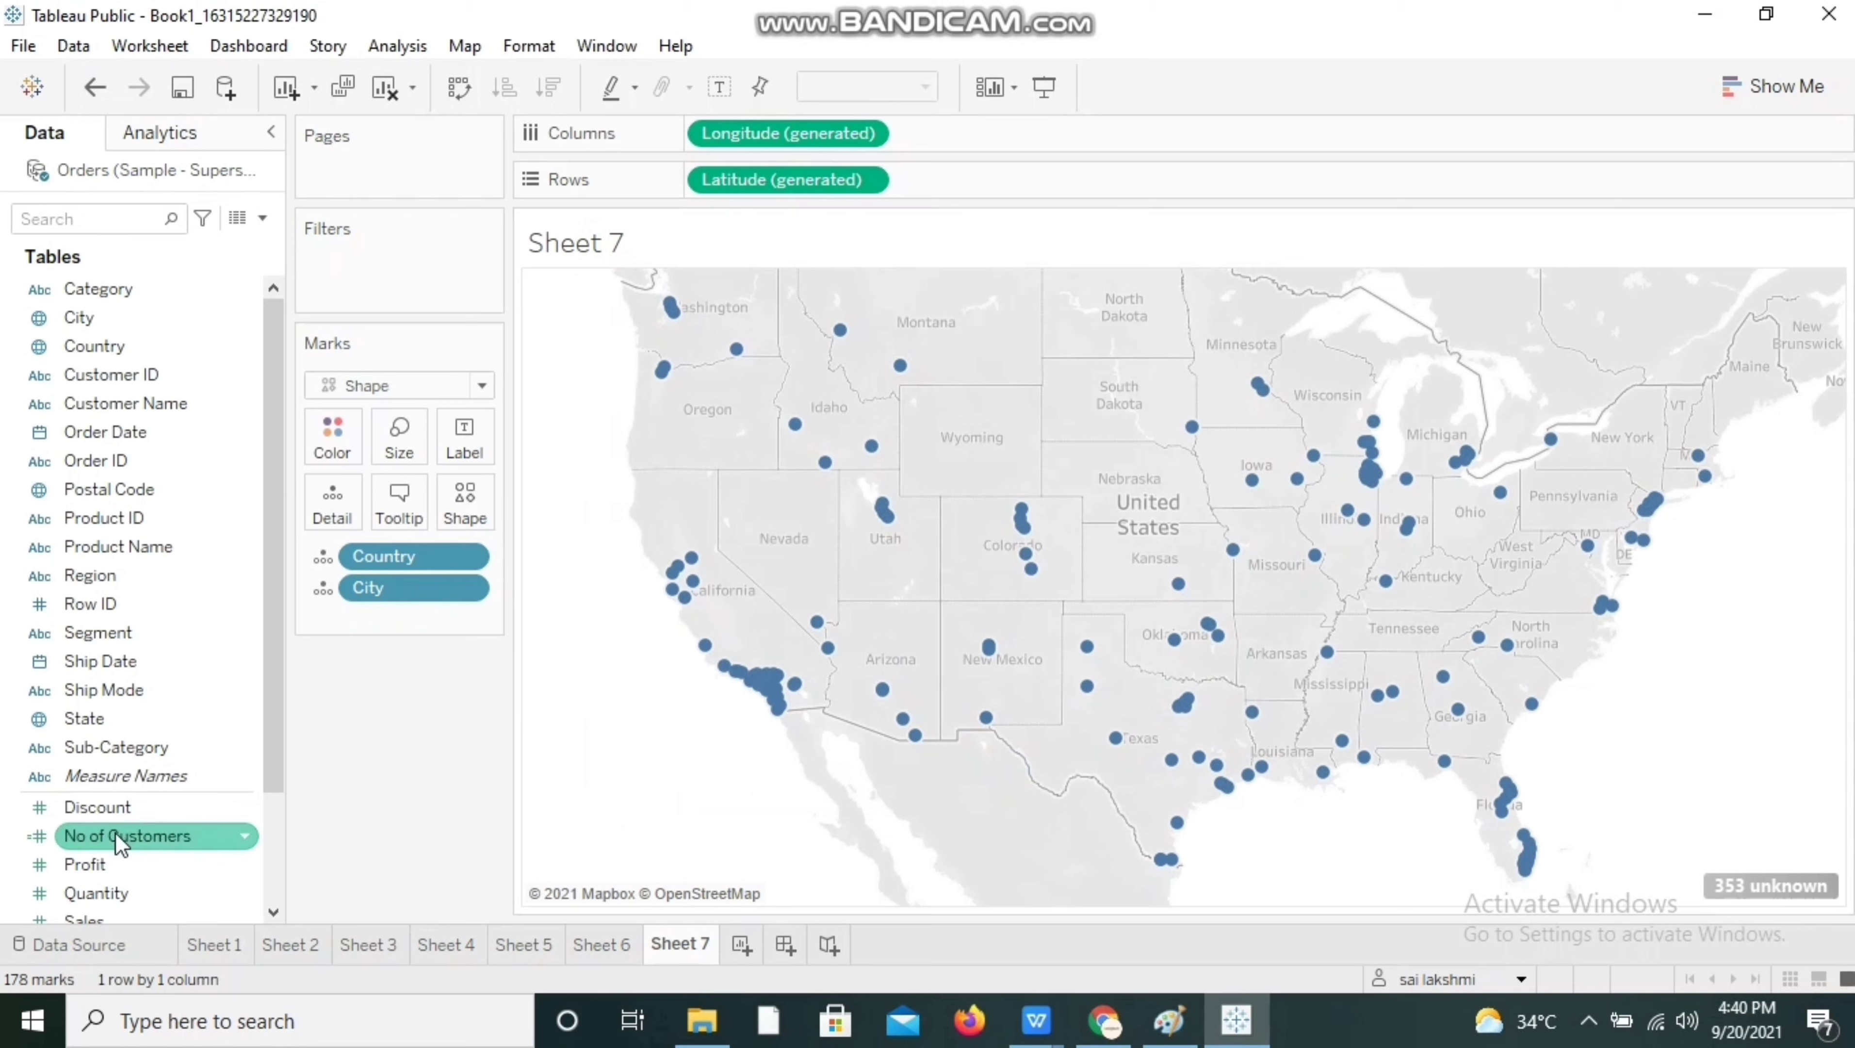
- Size the city marks on the map by No of Customers
left_click_drag(118, 842, 400, 444)
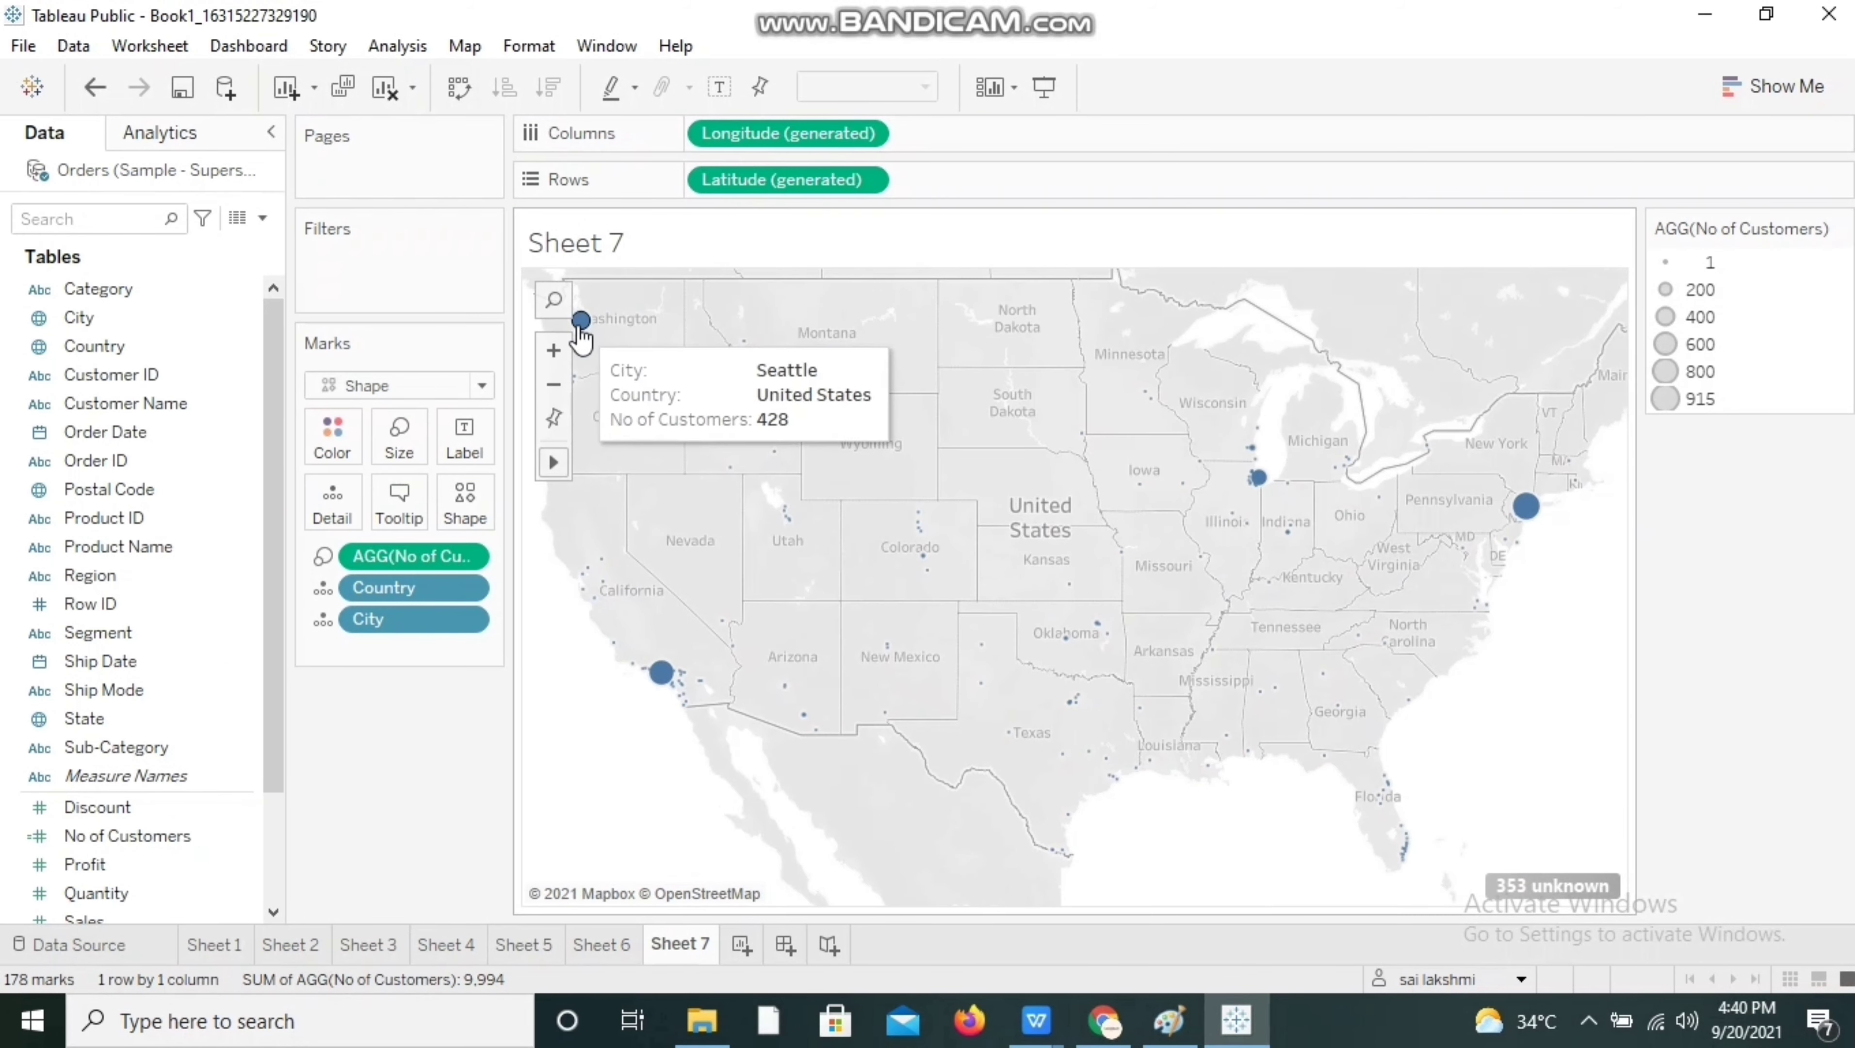
mouse_move(671, 694)
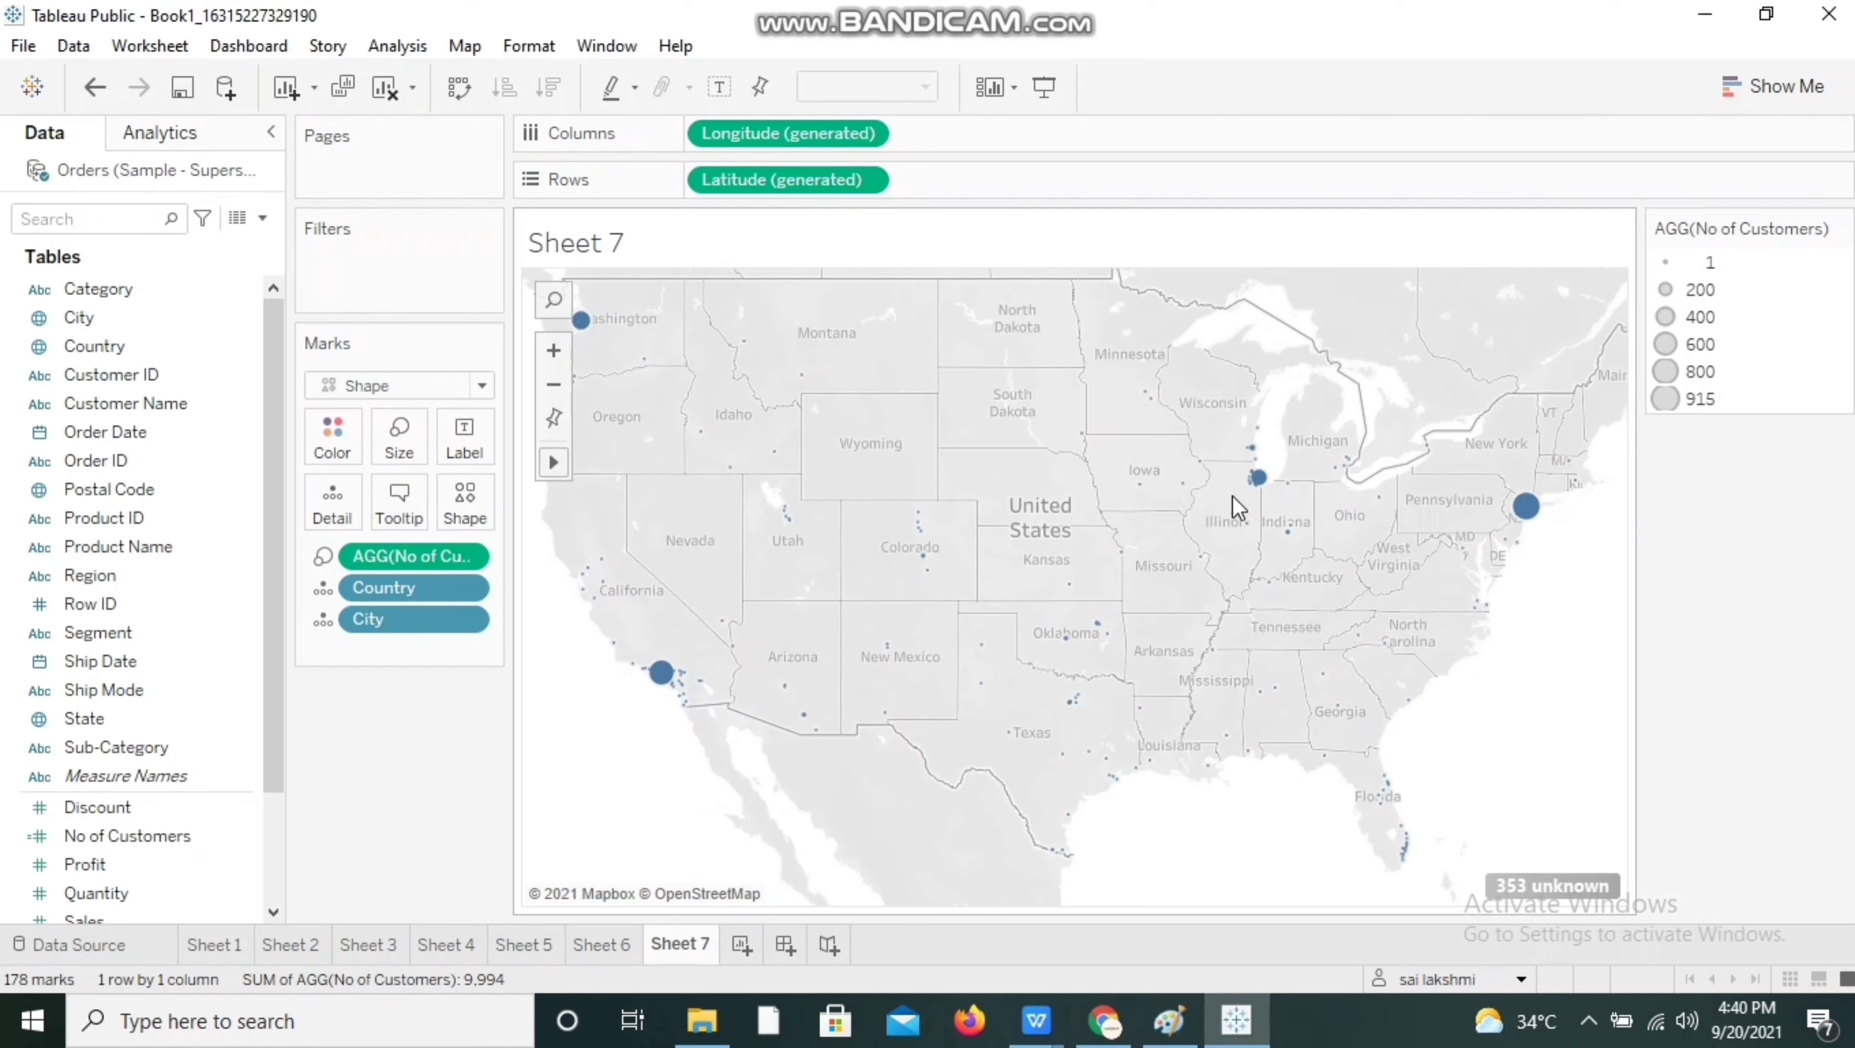
mouse_move(1260, 490)
mouse_move(1525, 509)
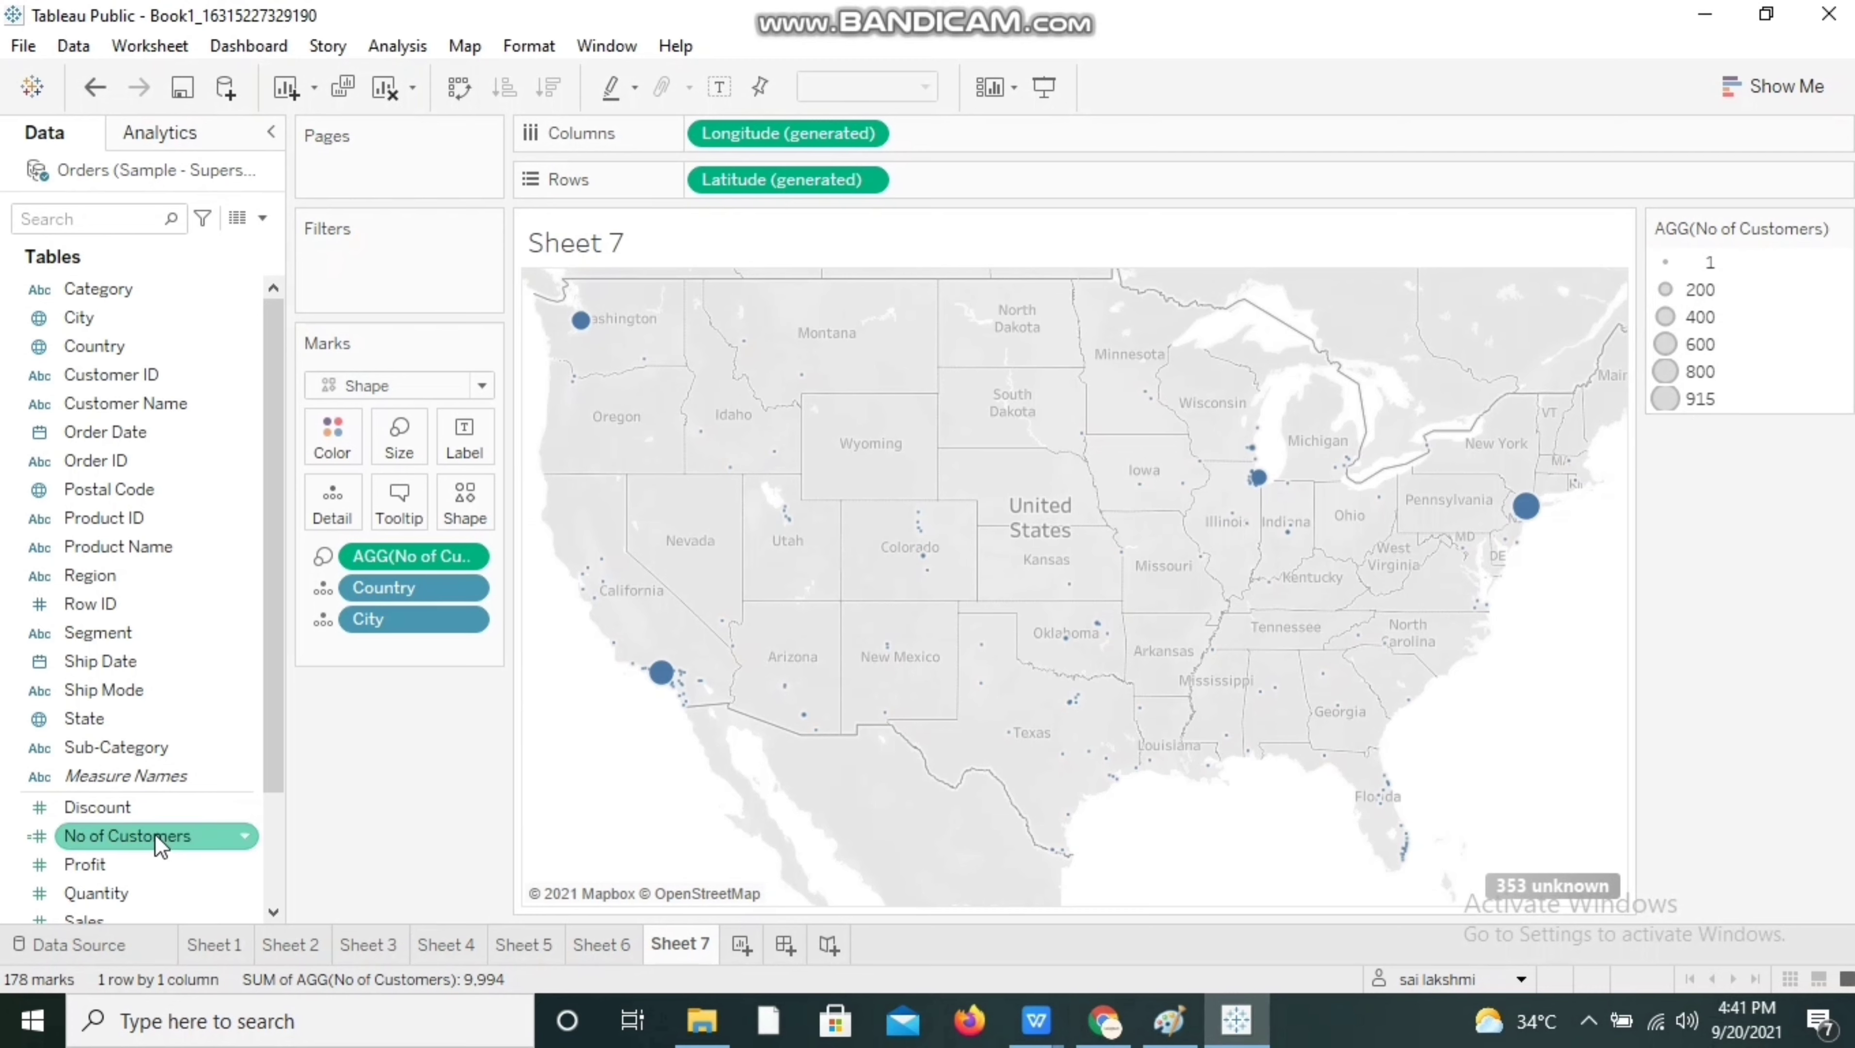
- Color the city marks by No of Customers using the Orange-Blue Diverging palette
left_click_drag(161, 844, 339, 455)
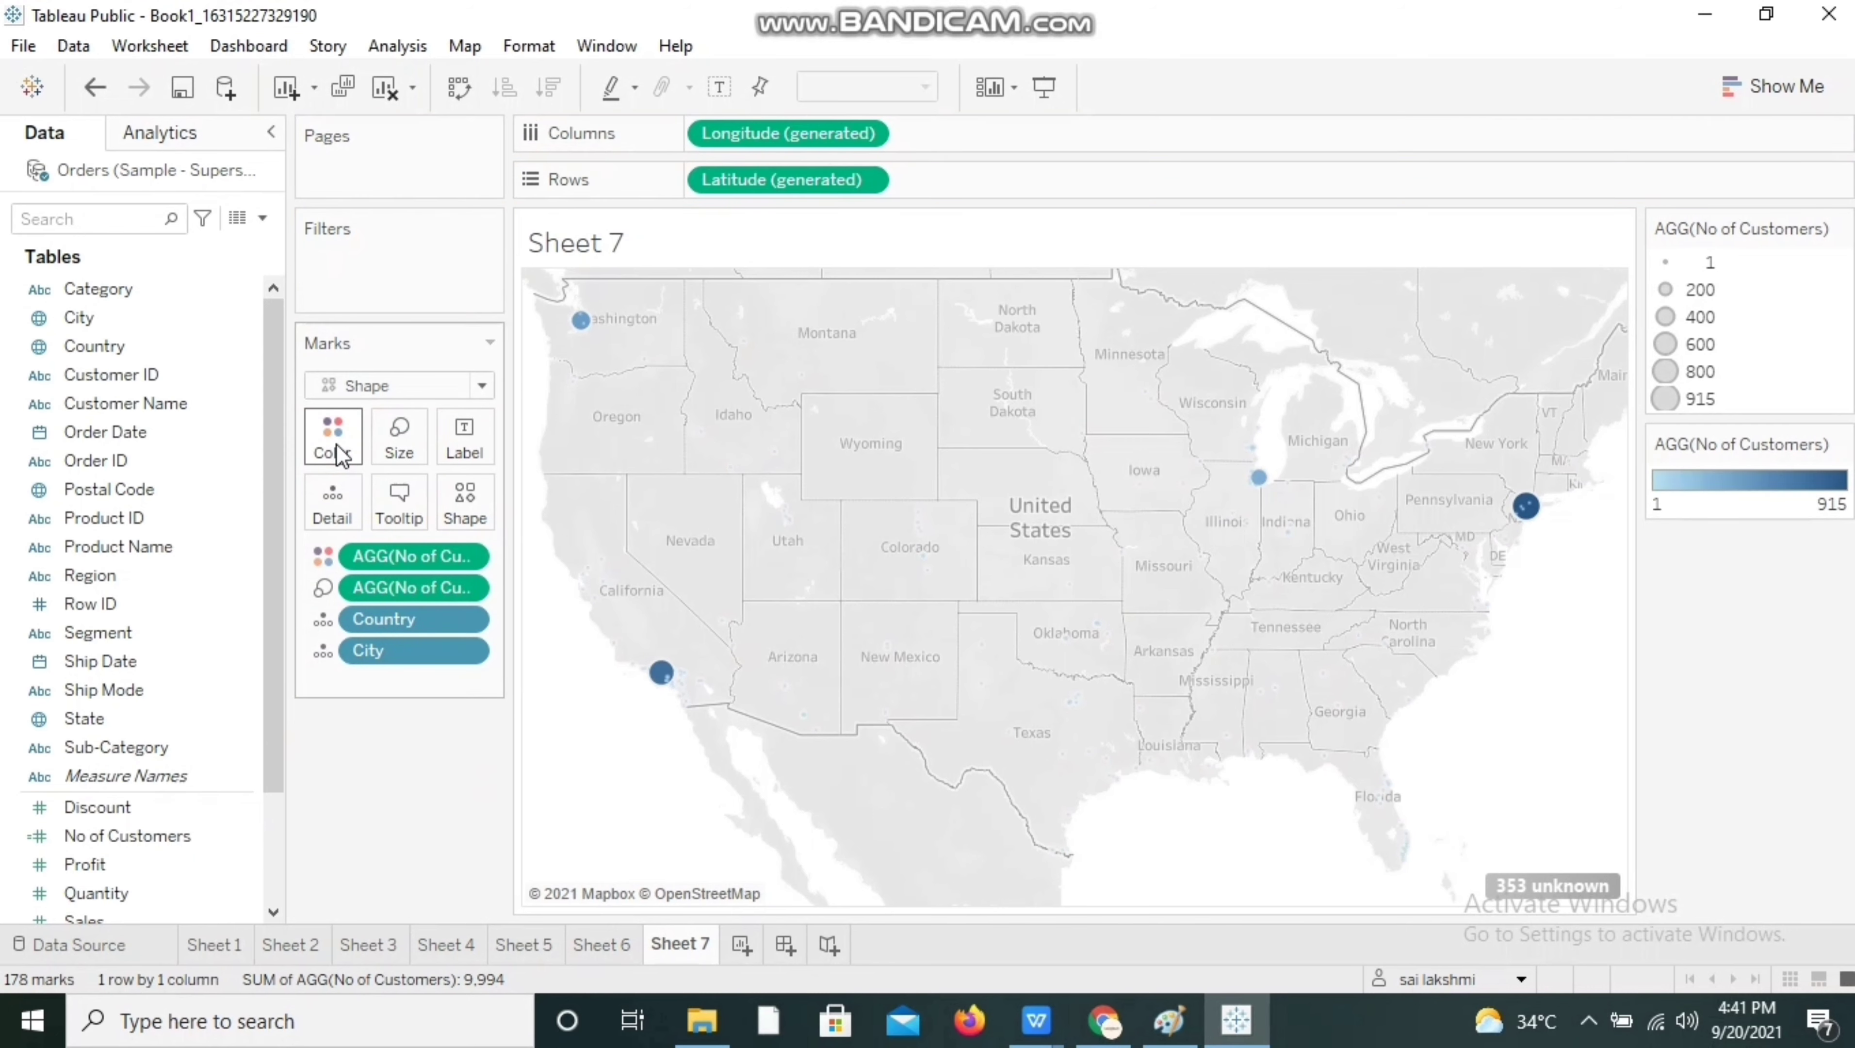
left_click(342, 437)
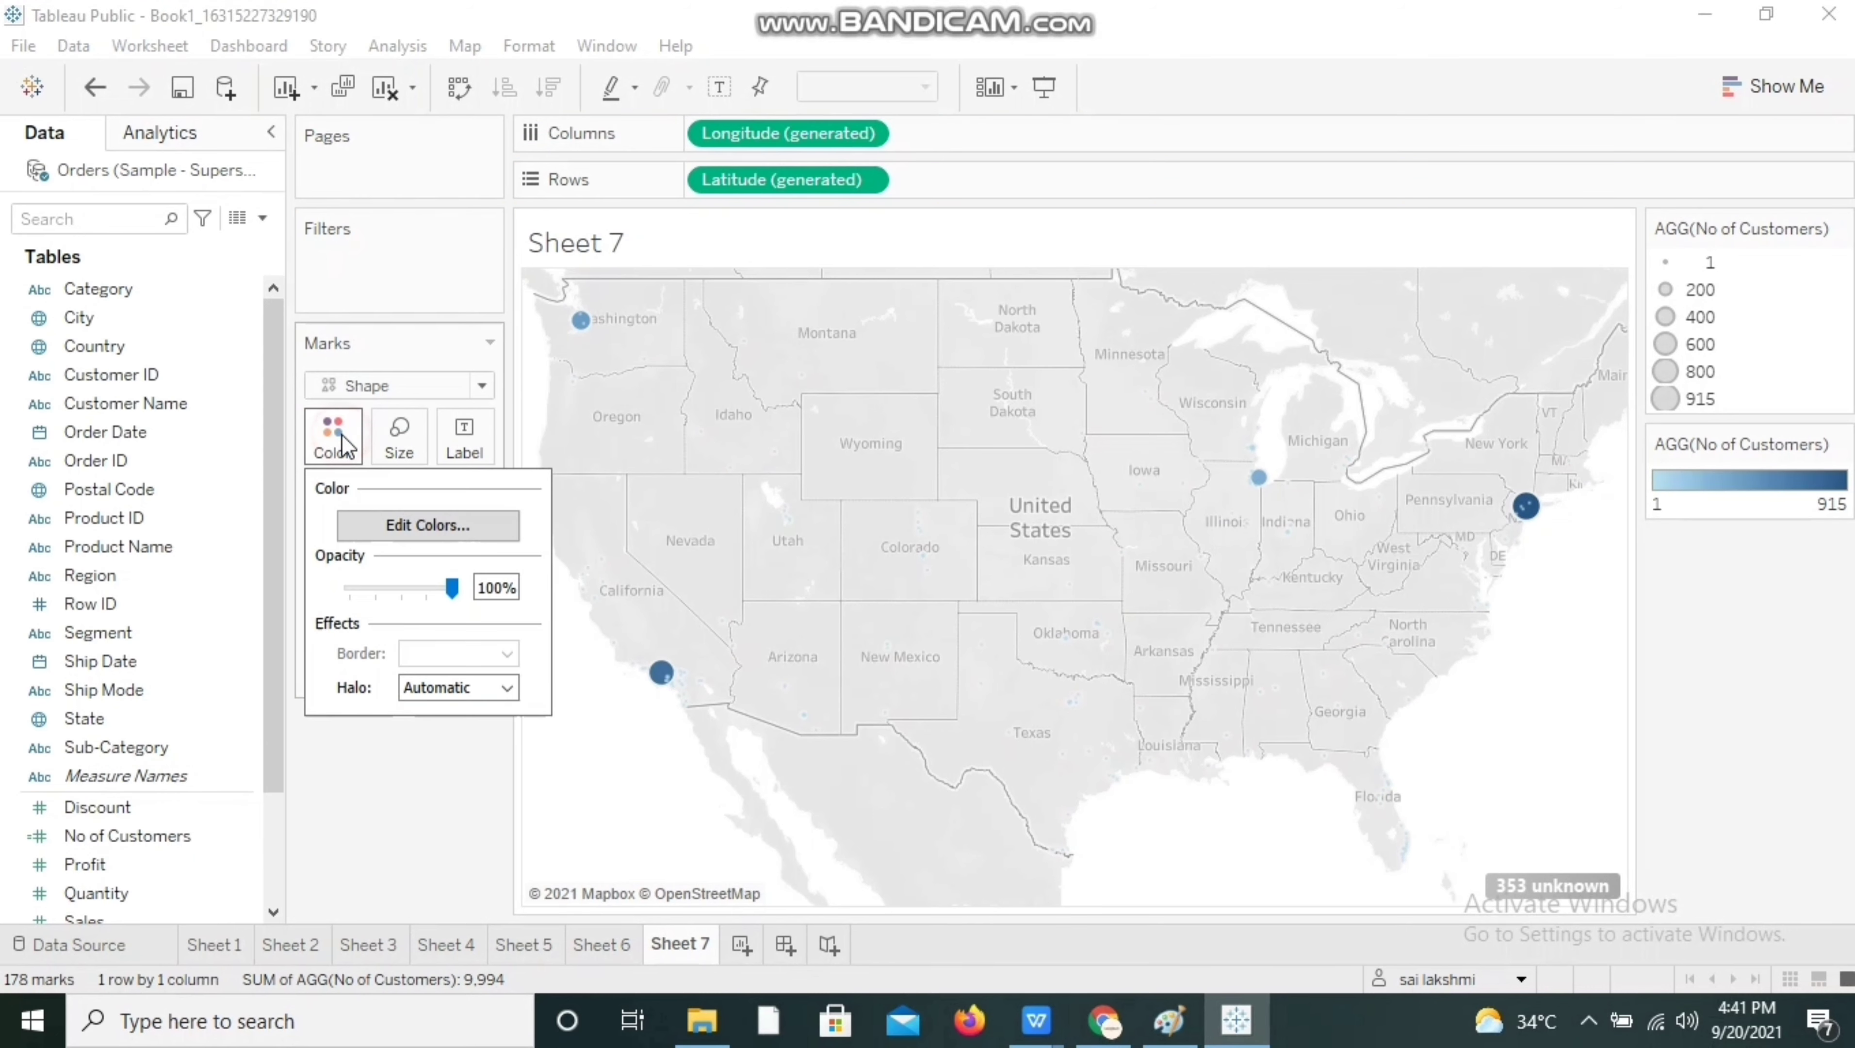
left_click(391, 522)
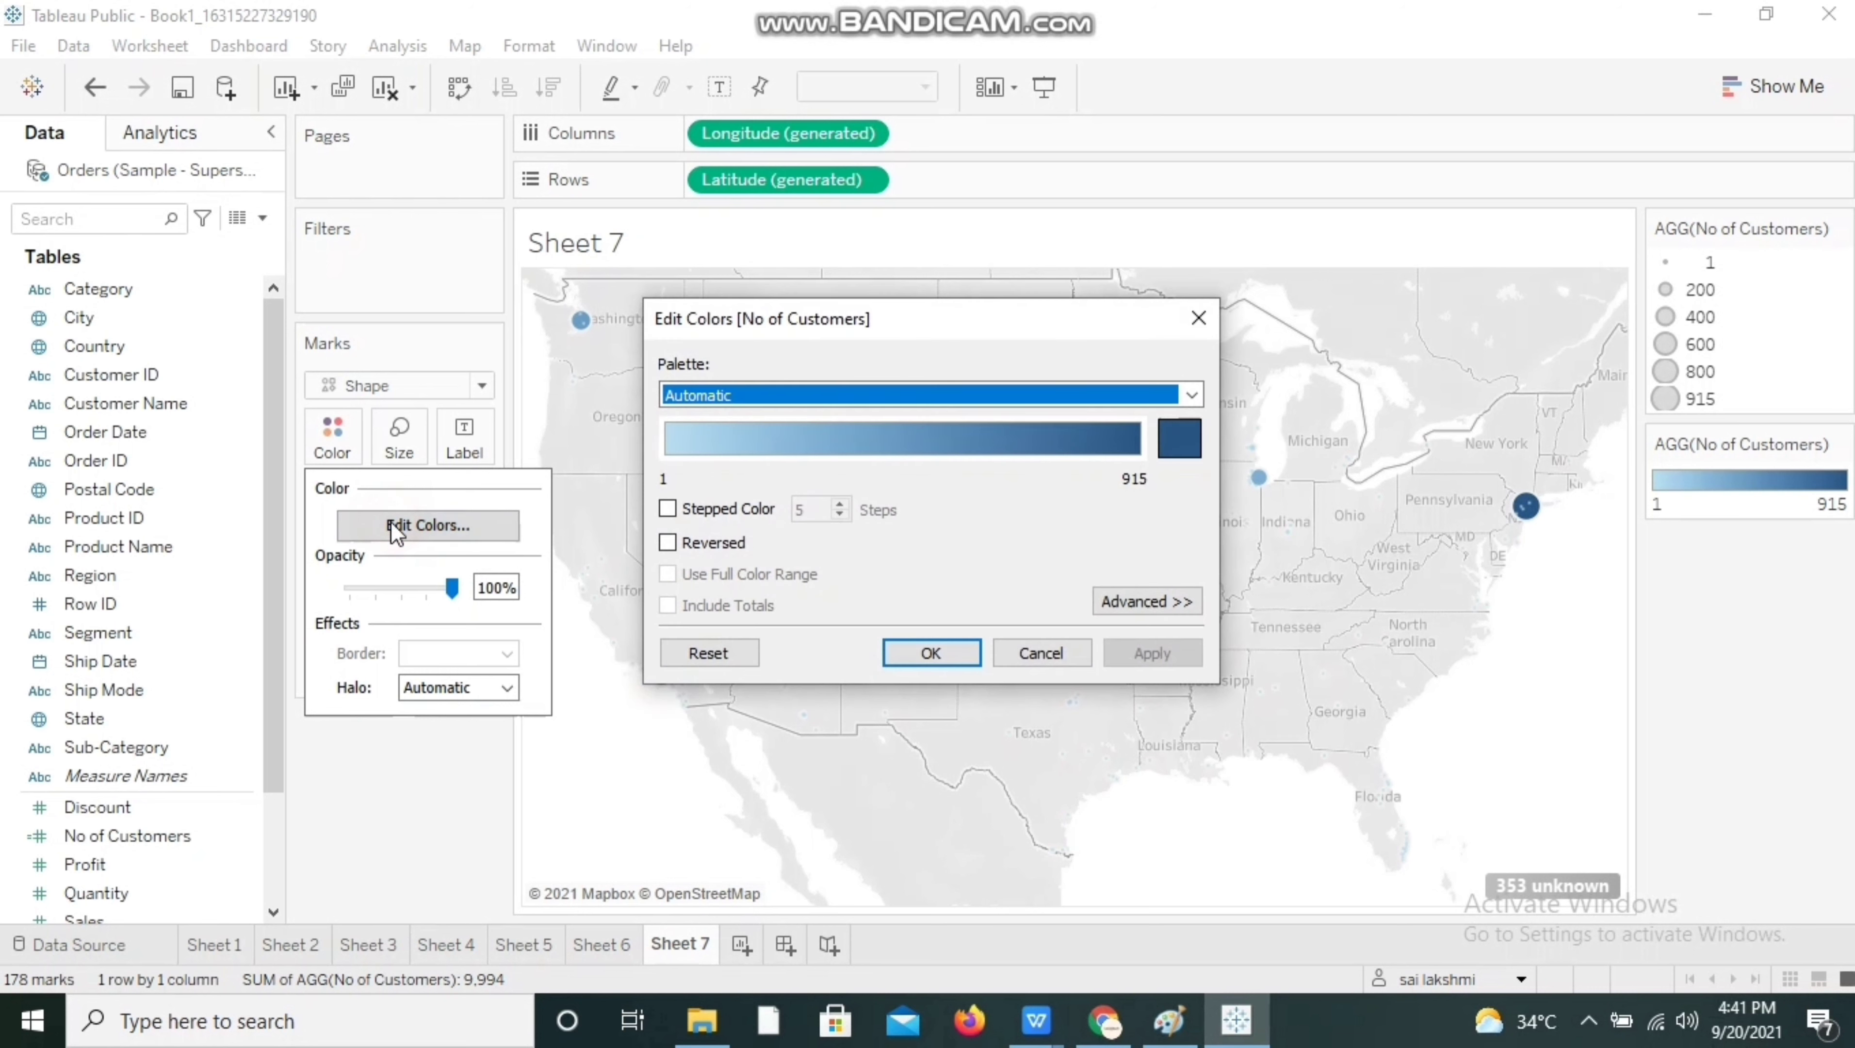
left_click(724, 393)
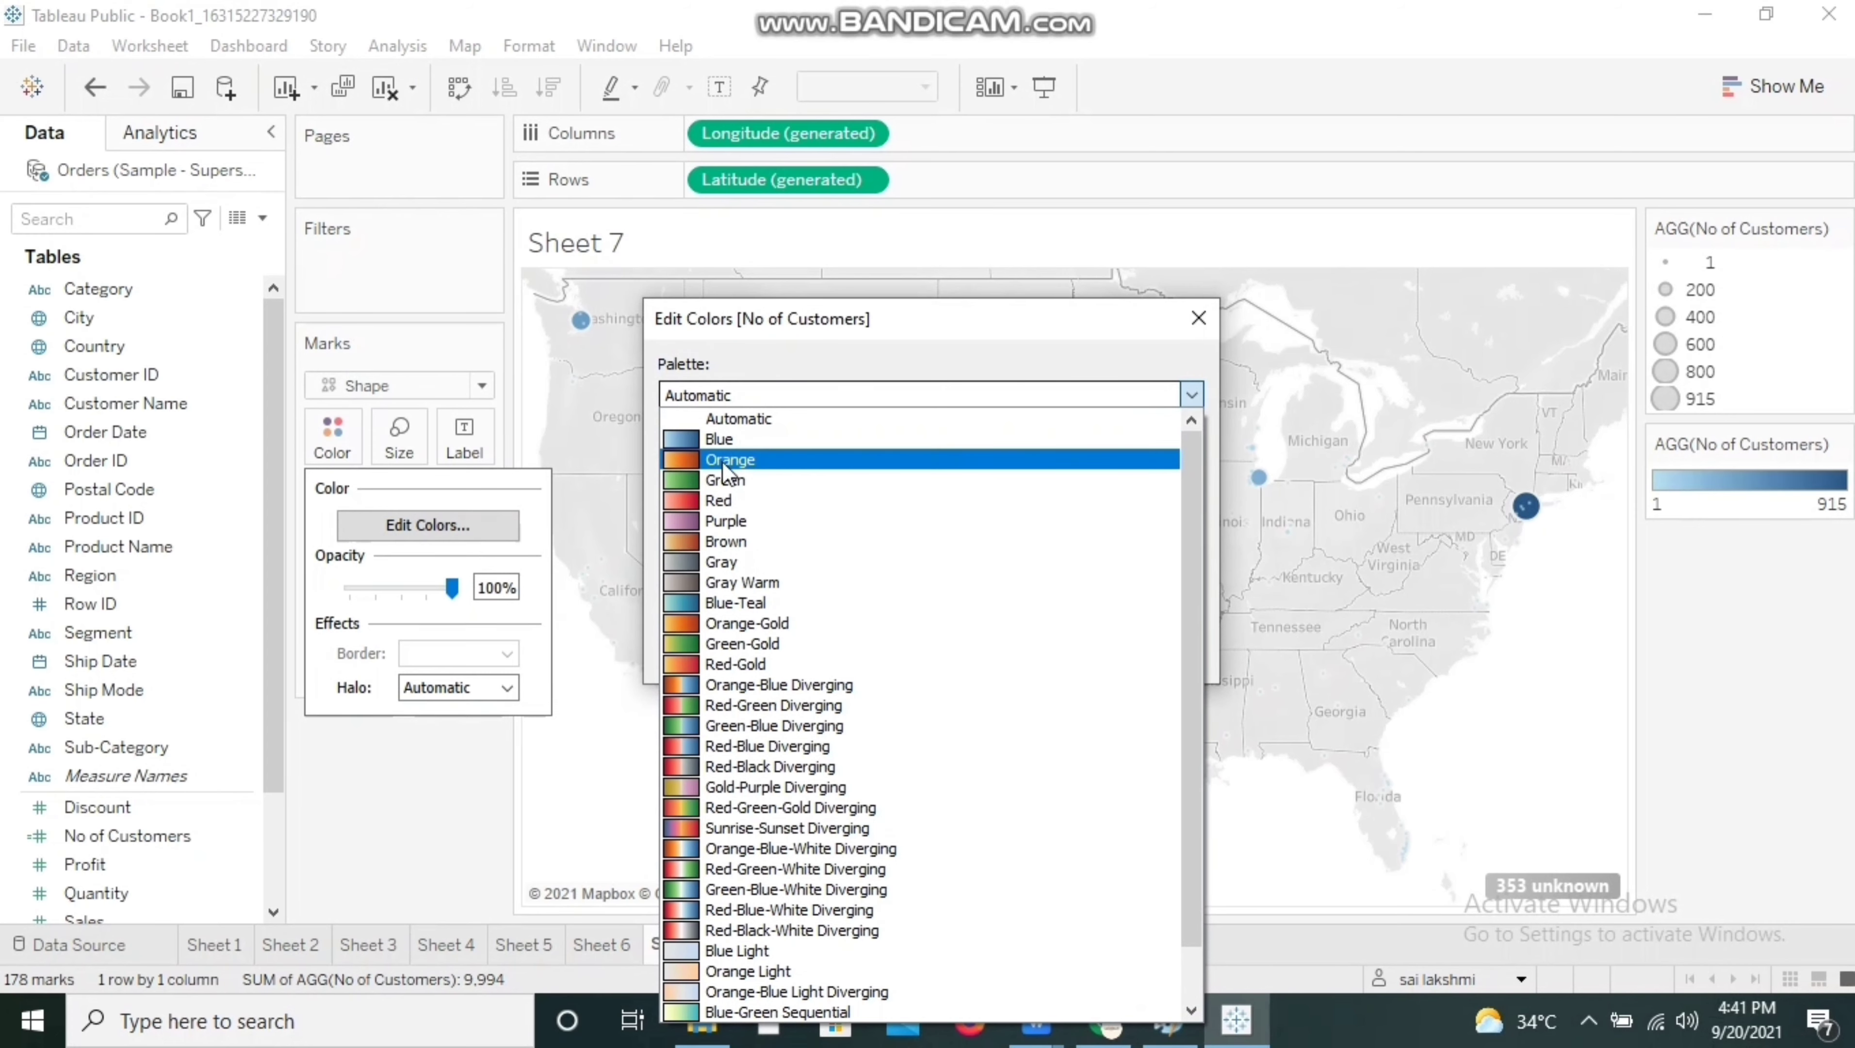
left_click(735, 692)
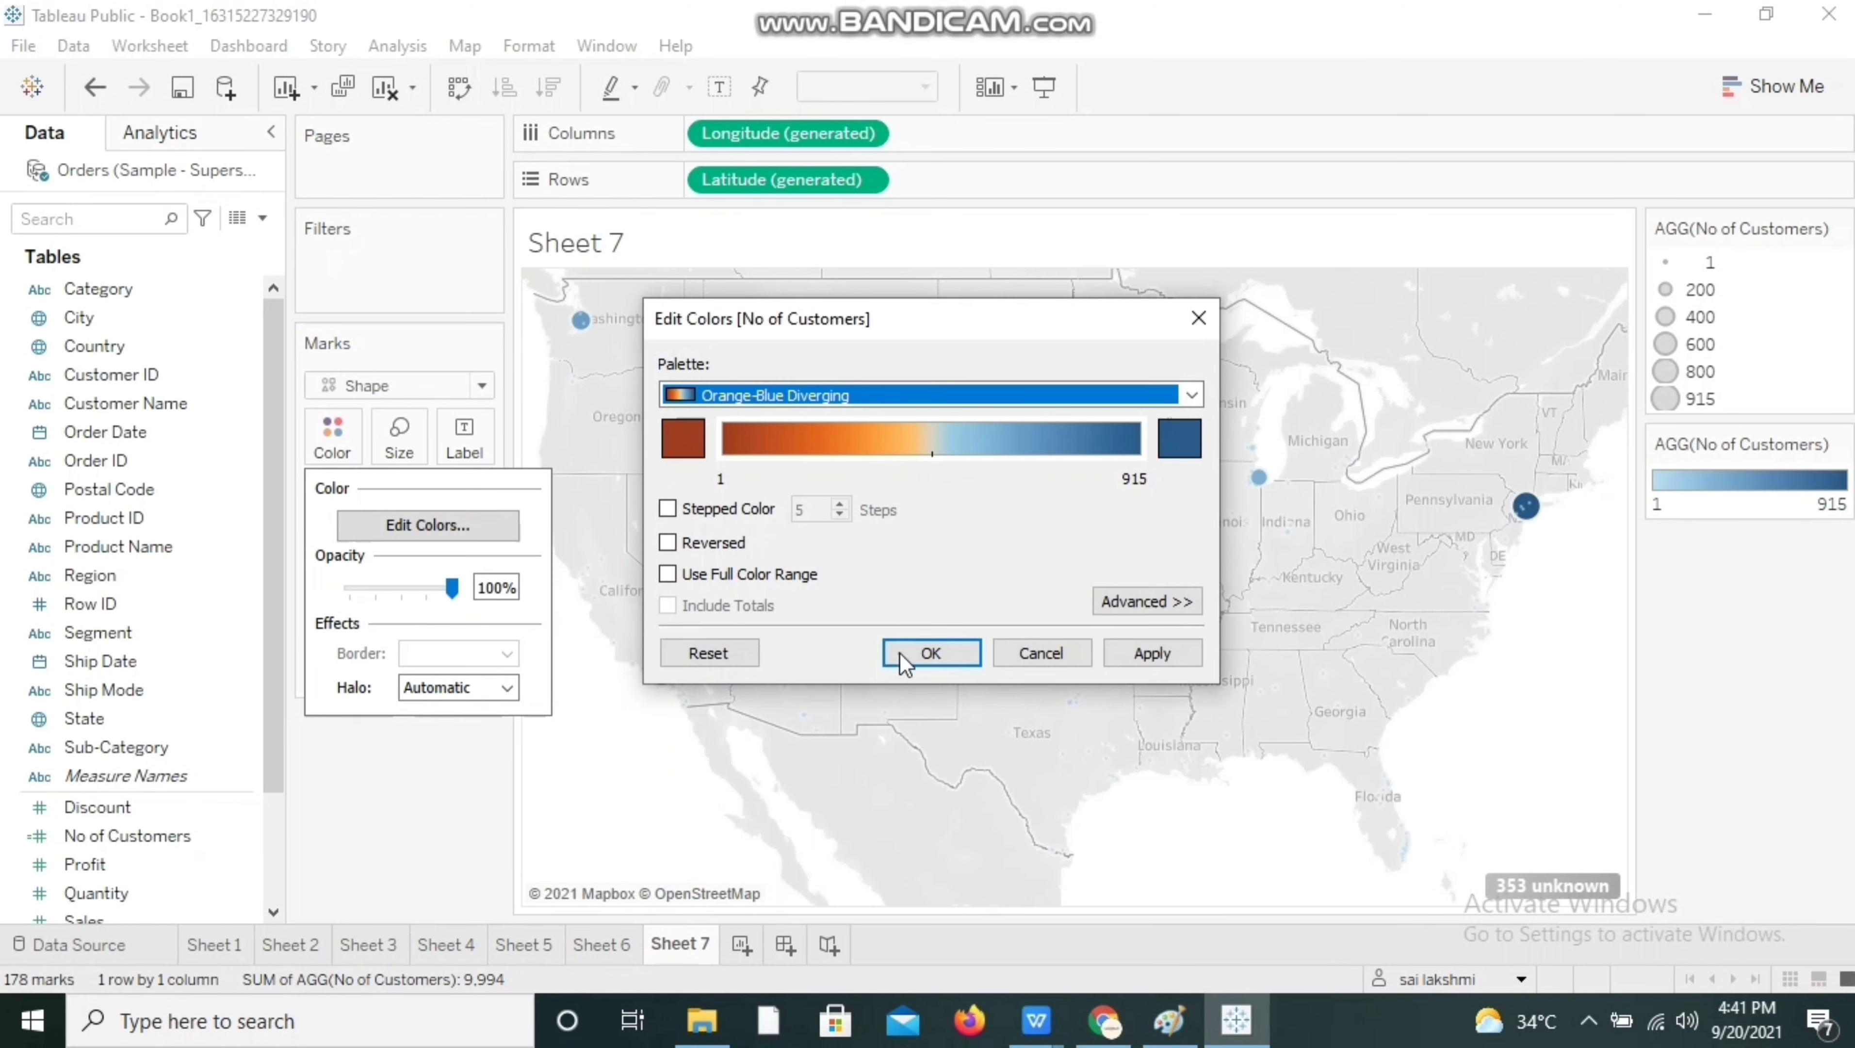
left_click(917, 654)
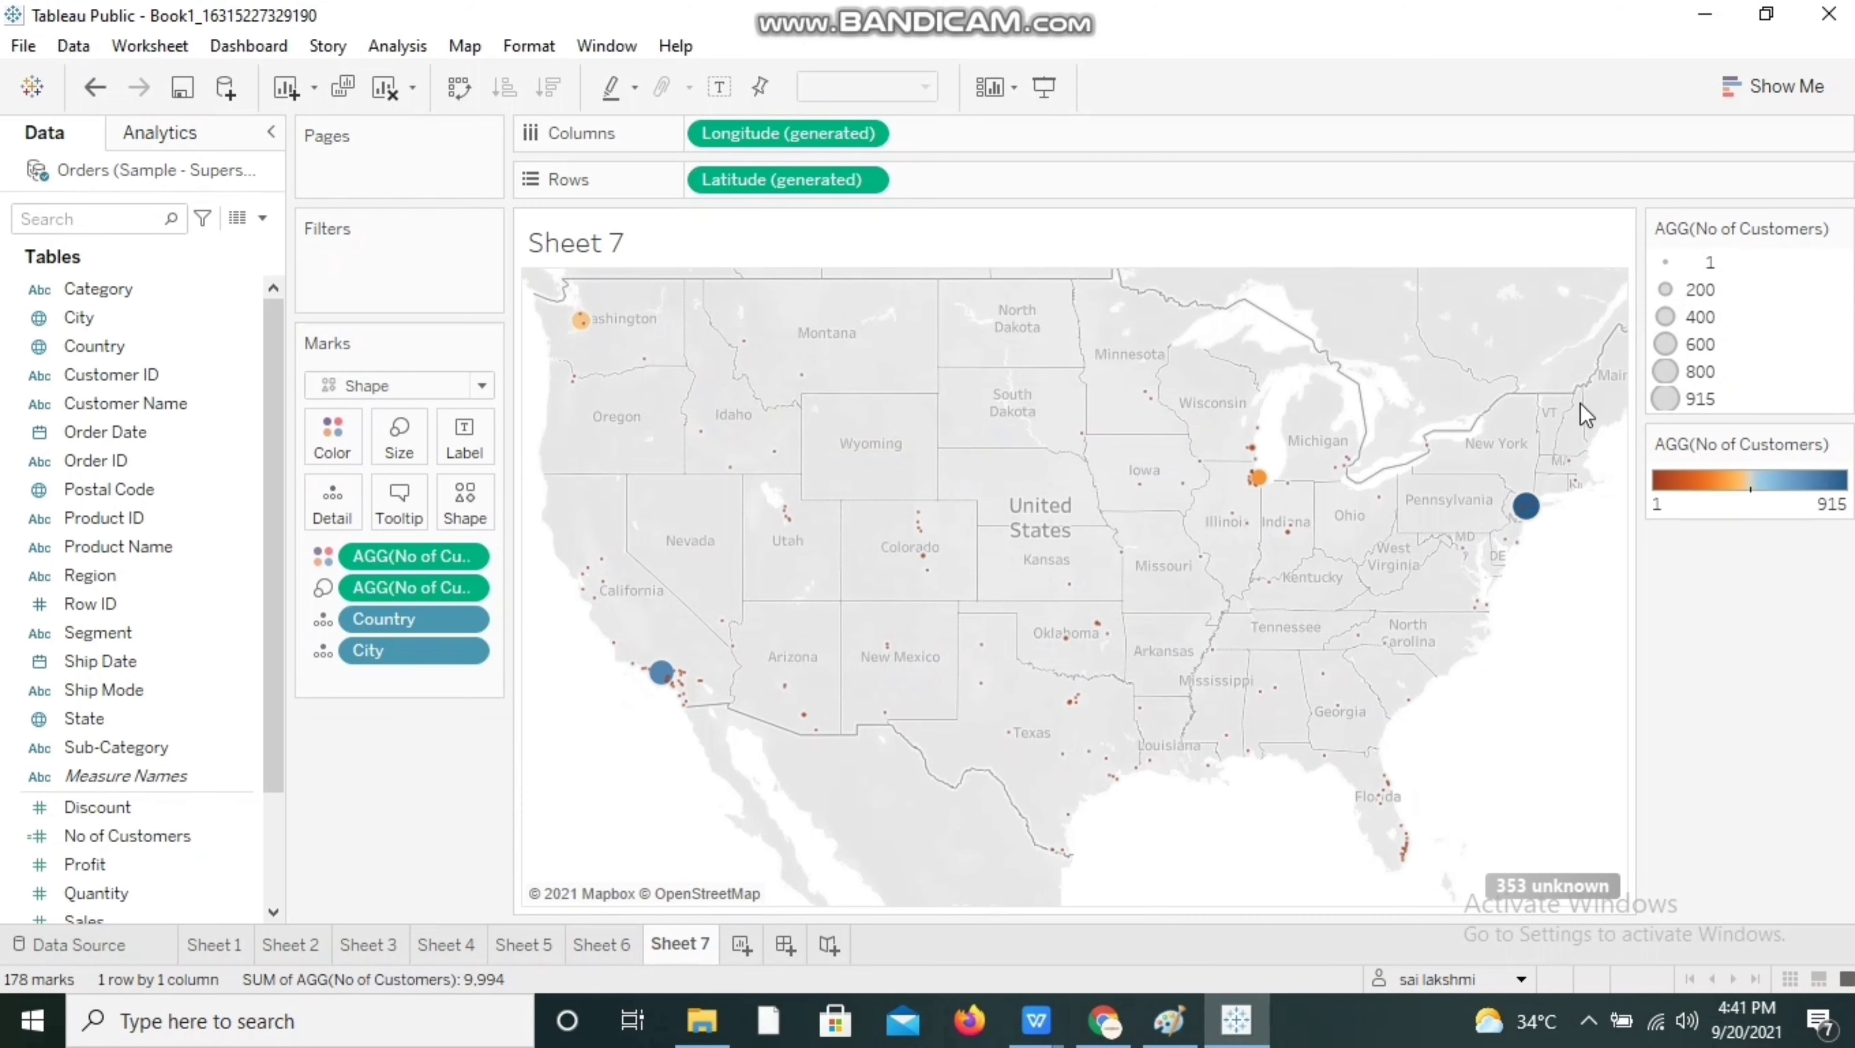
mouse_move(1225, 516)
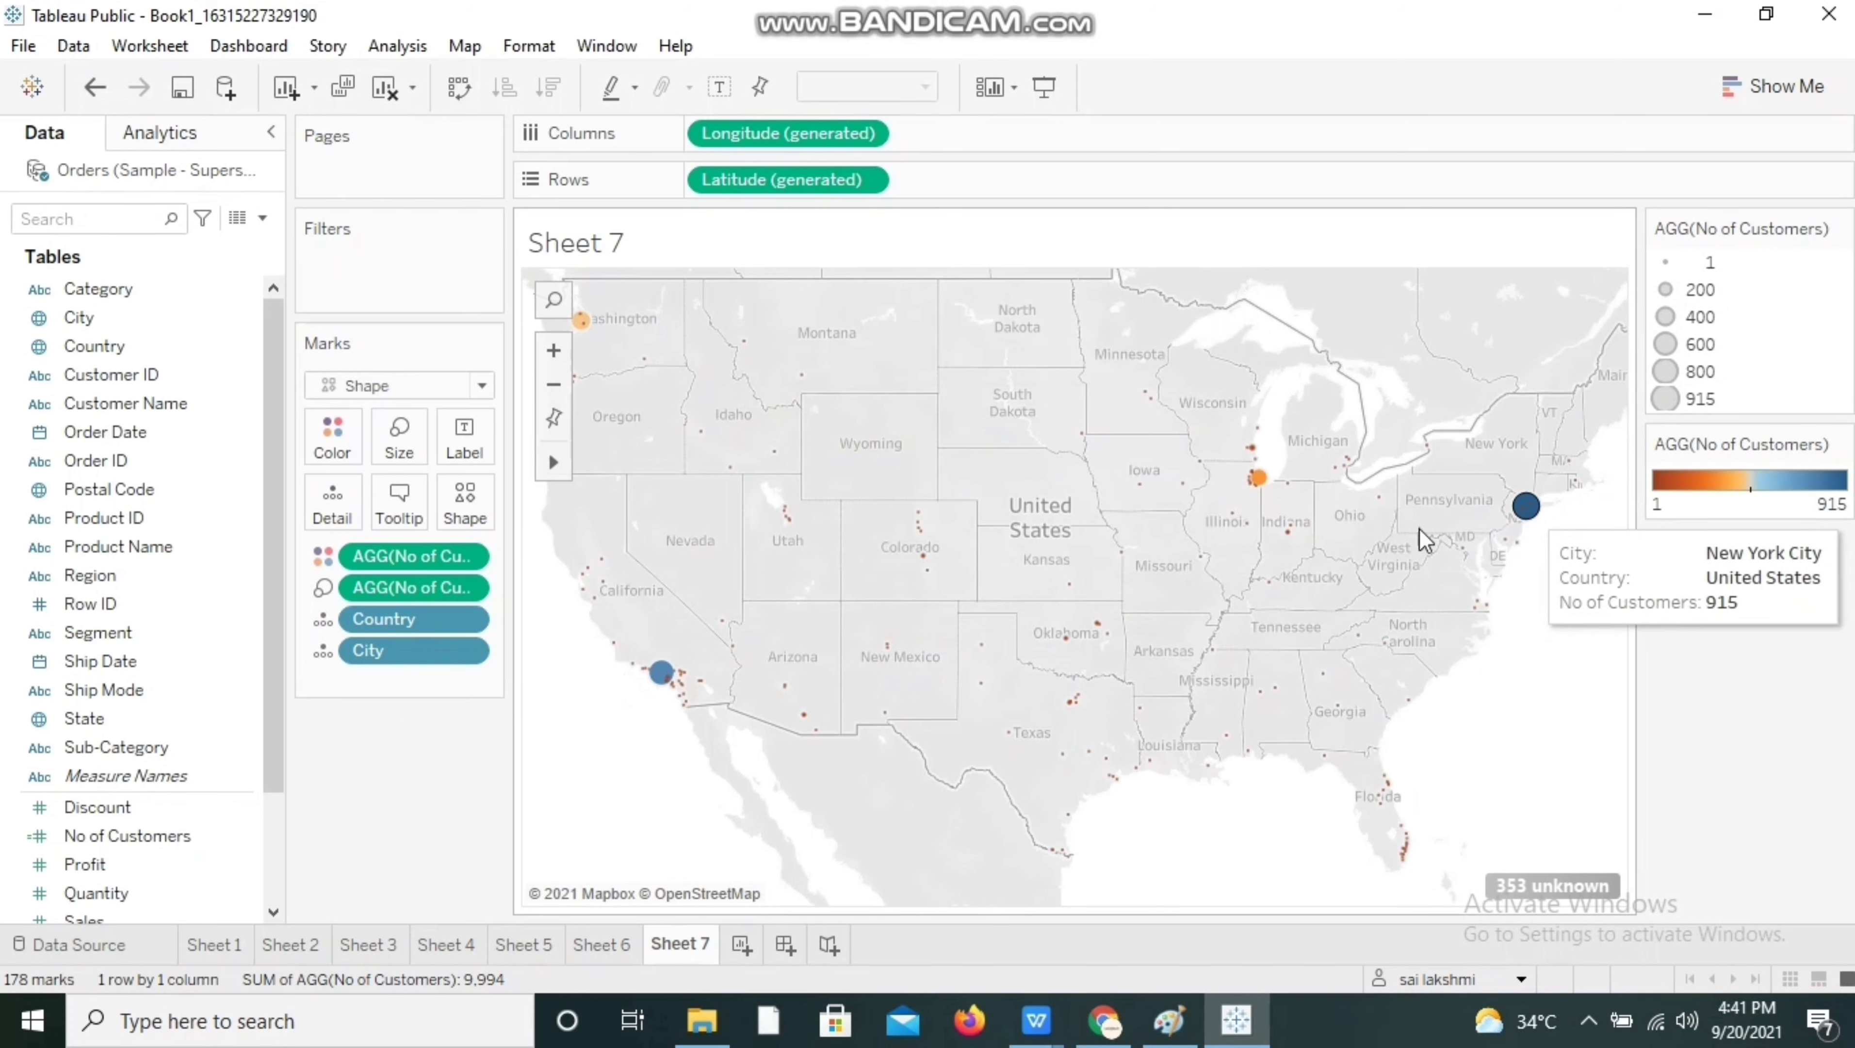
- Enlarge the overall size of the city marks so the customer bubbles stand out on the map
left_click(400, 432)
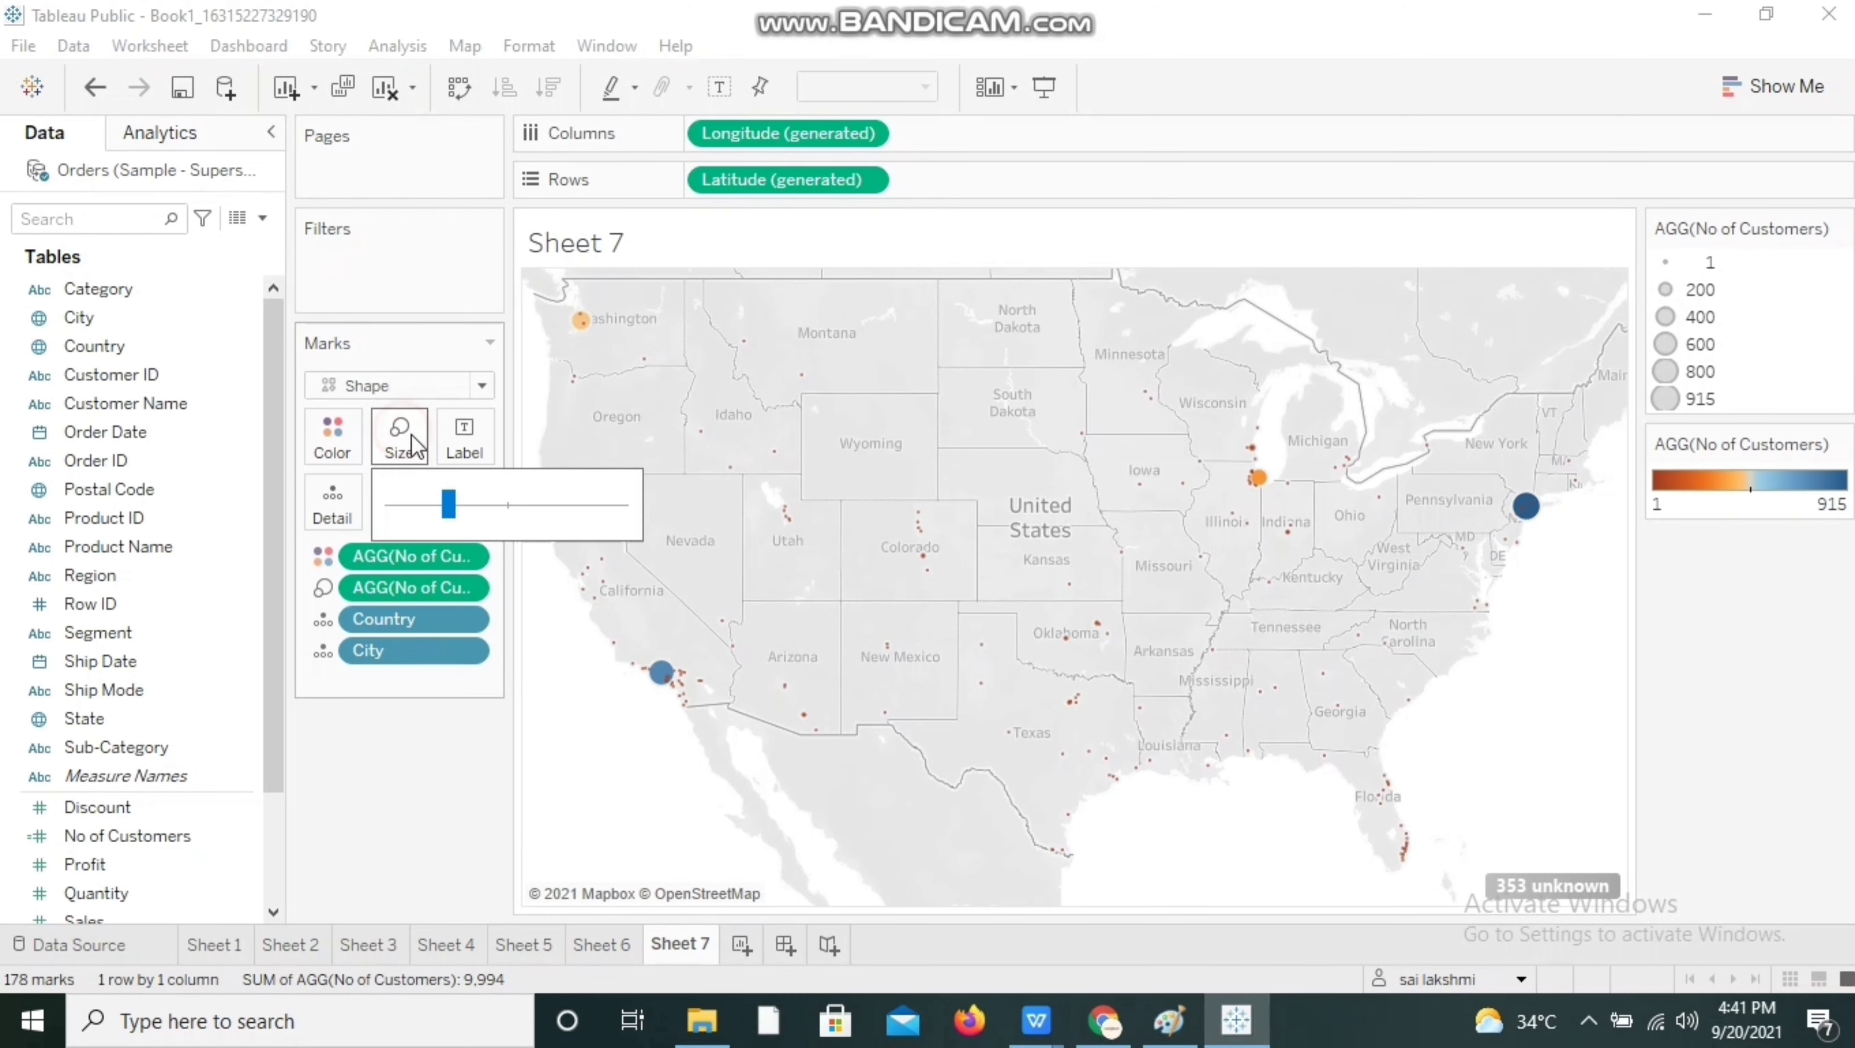
left_click(512, 504)
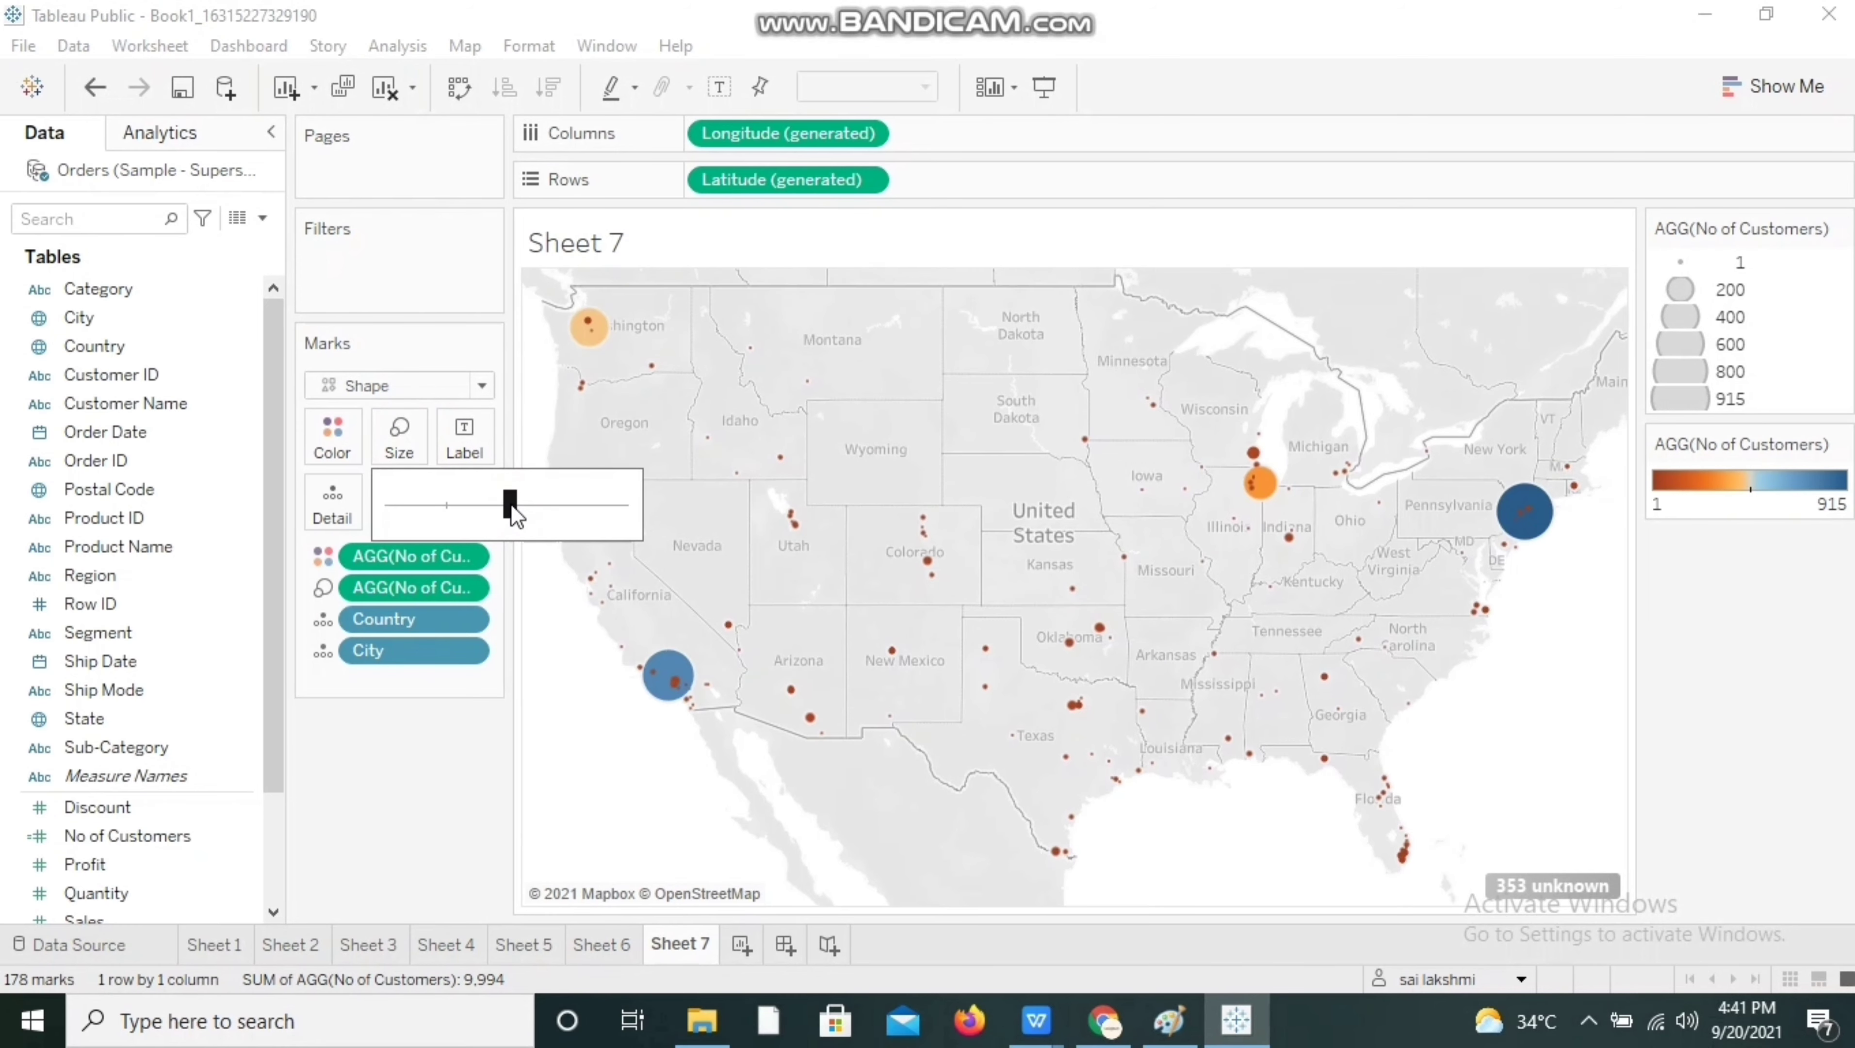
left_click(572, 505)
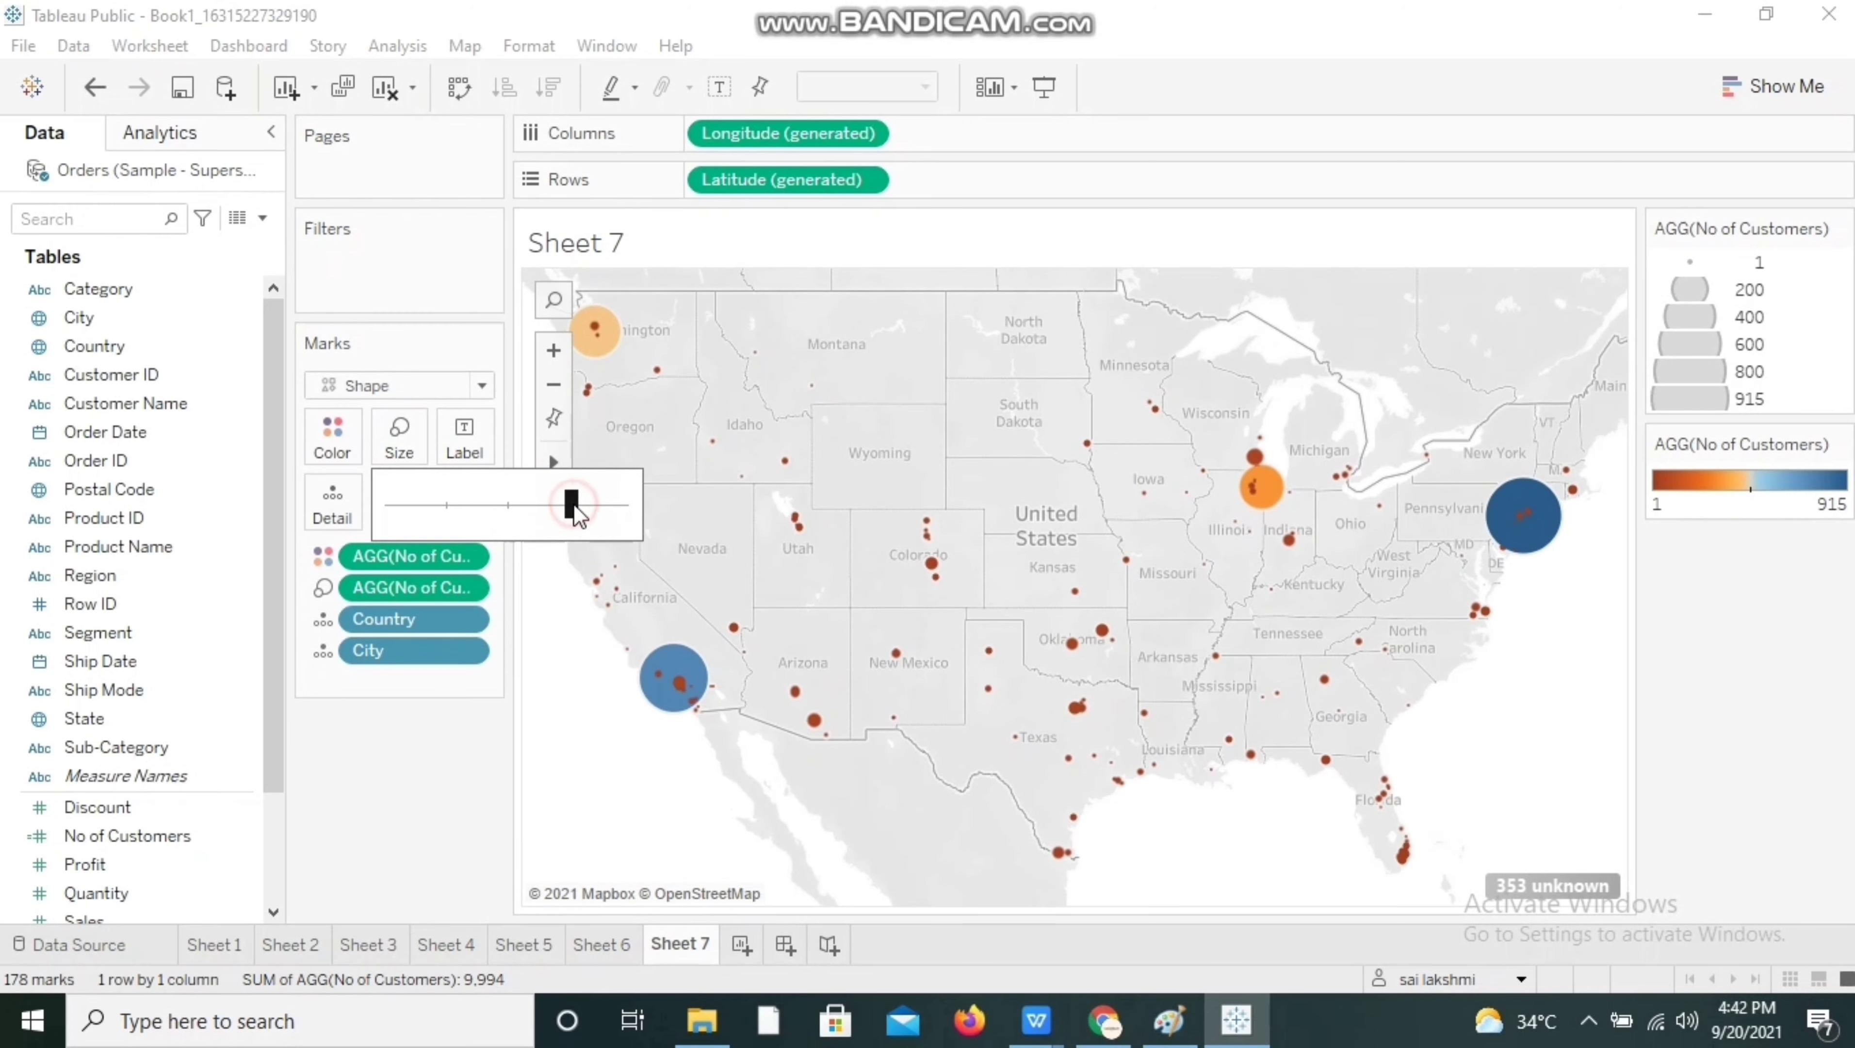
left_click(501, 749)
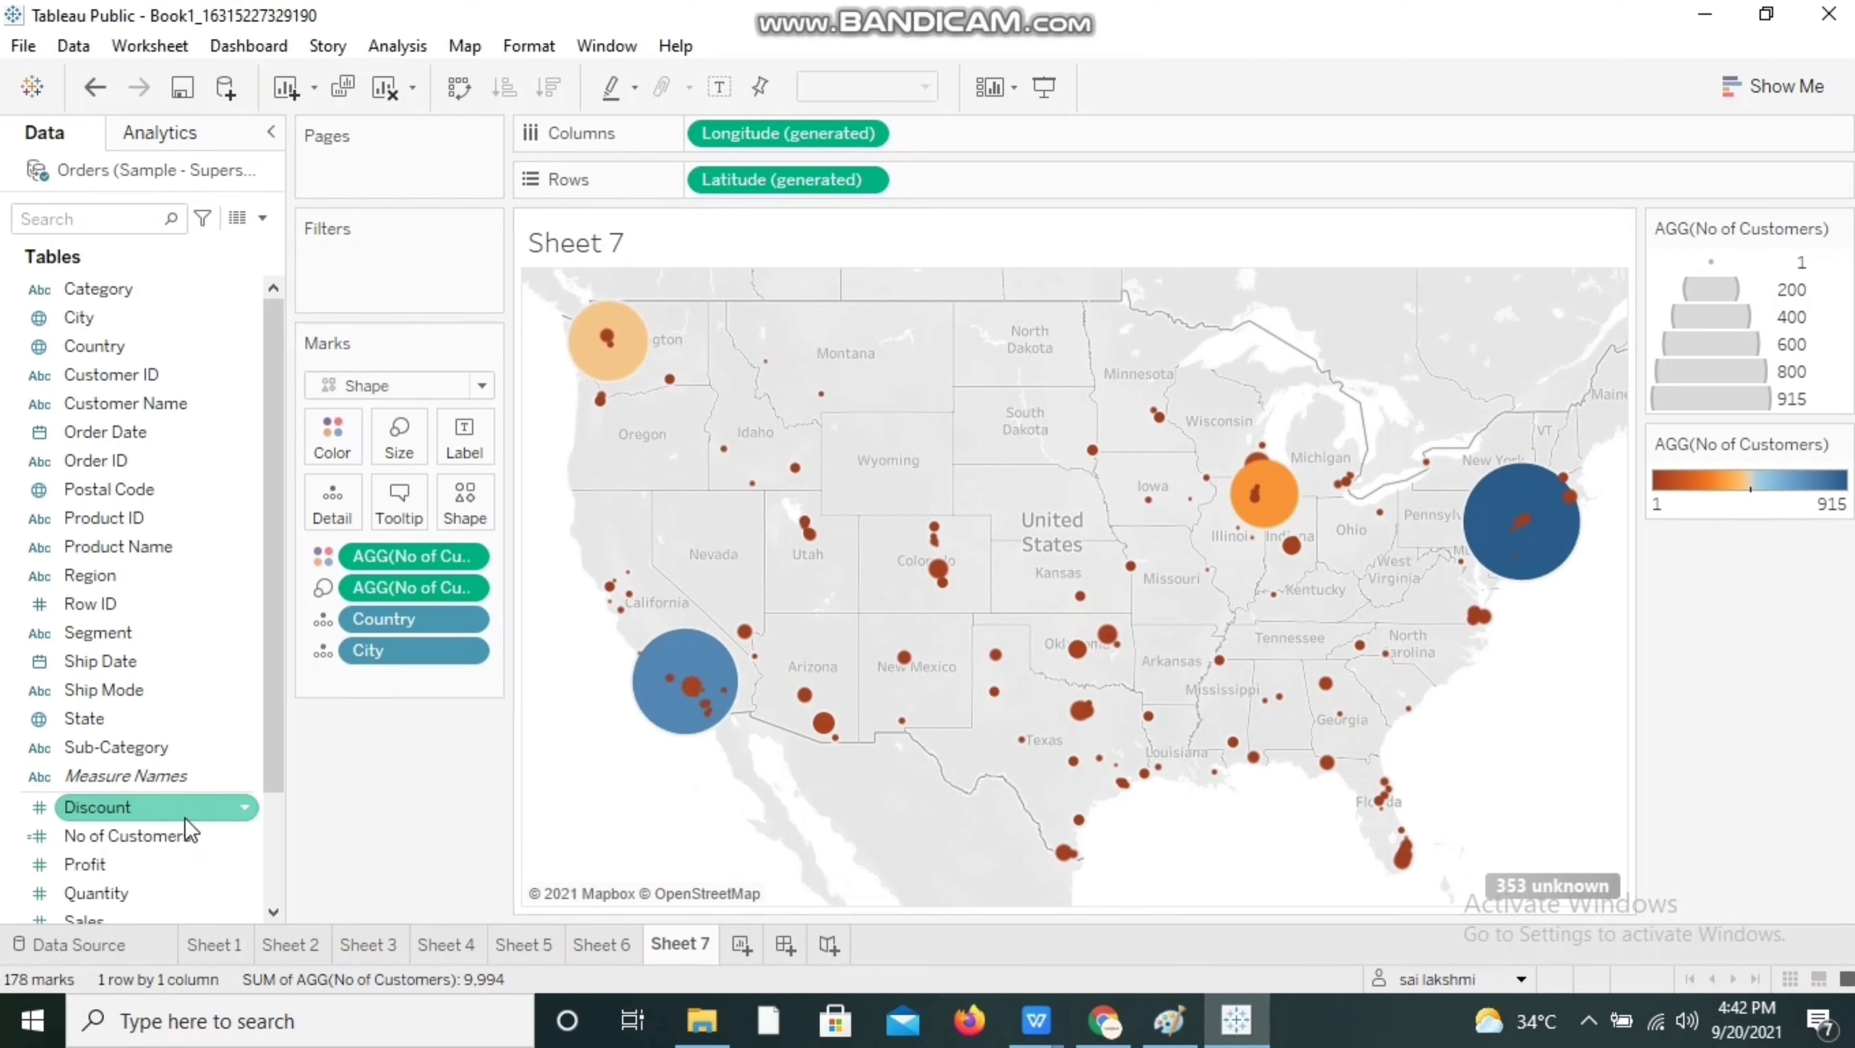
- Try labelling the city marks with No of Customers, and remove that label field
left_click_drag(165, 837, 463, 455)
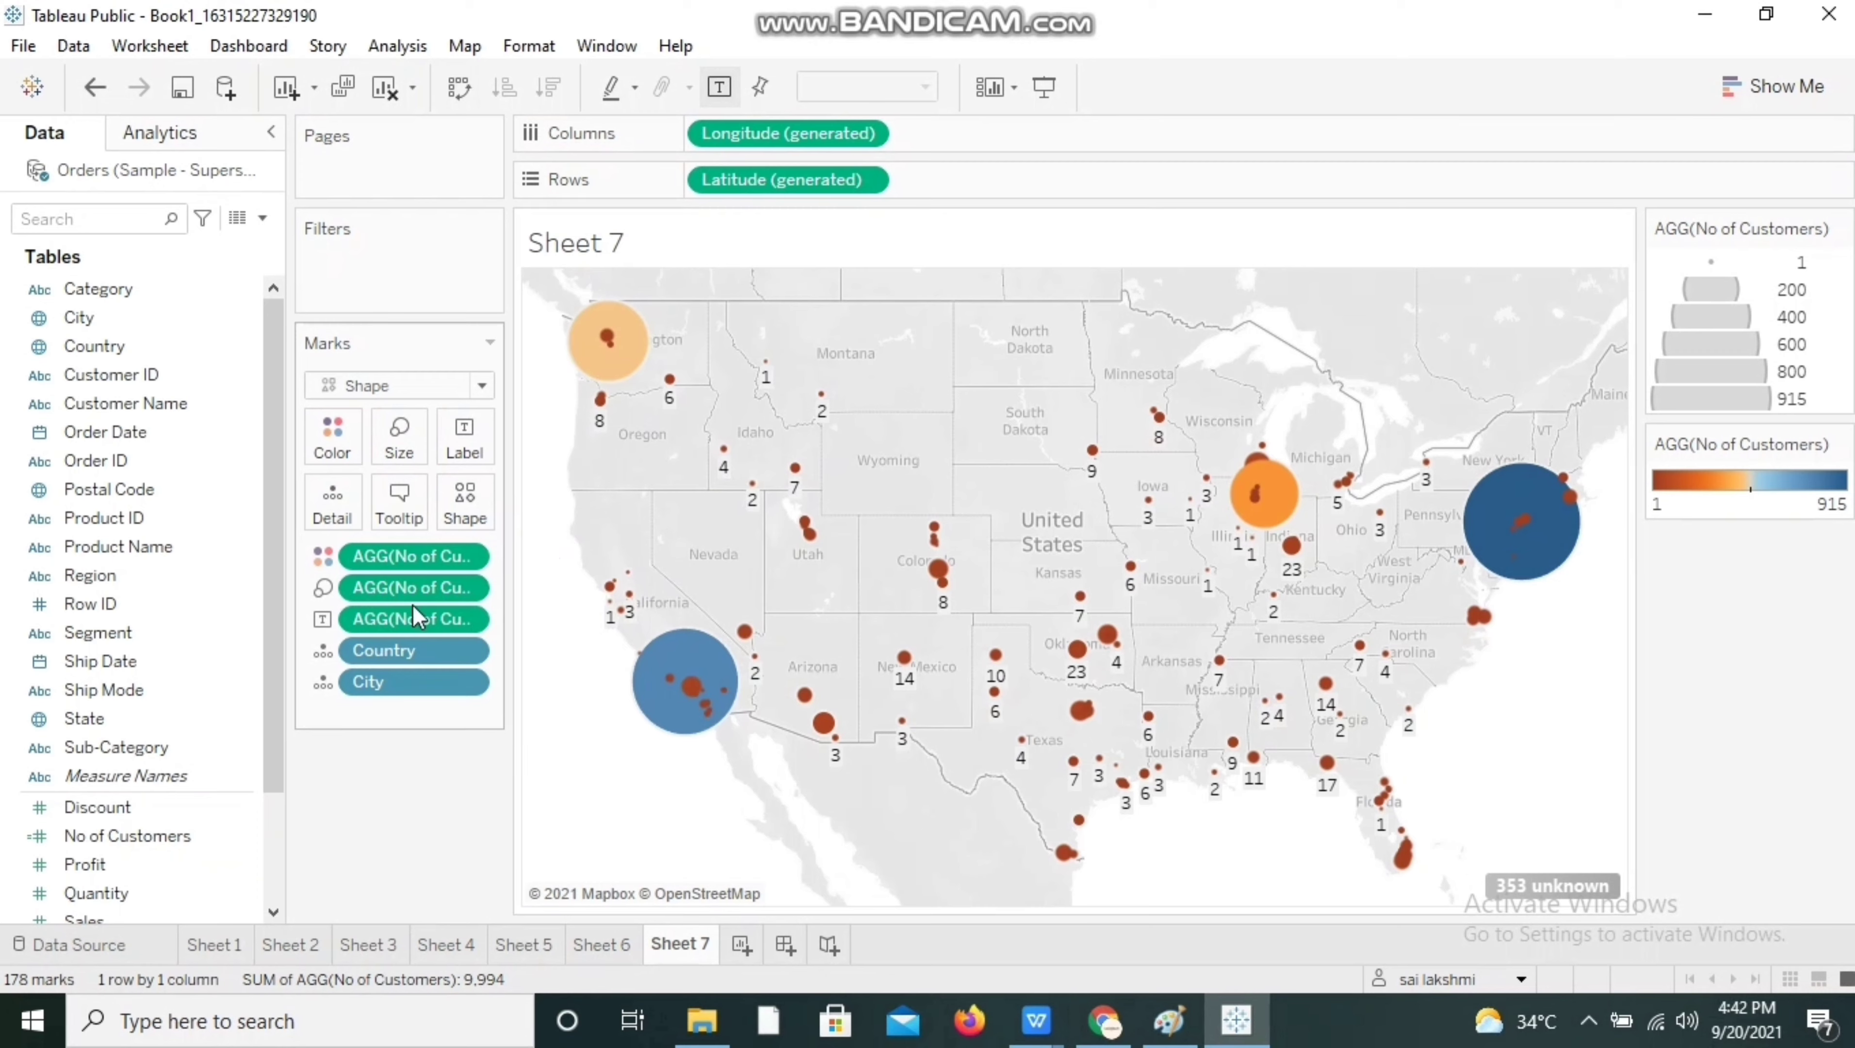
right_click(416, 626)
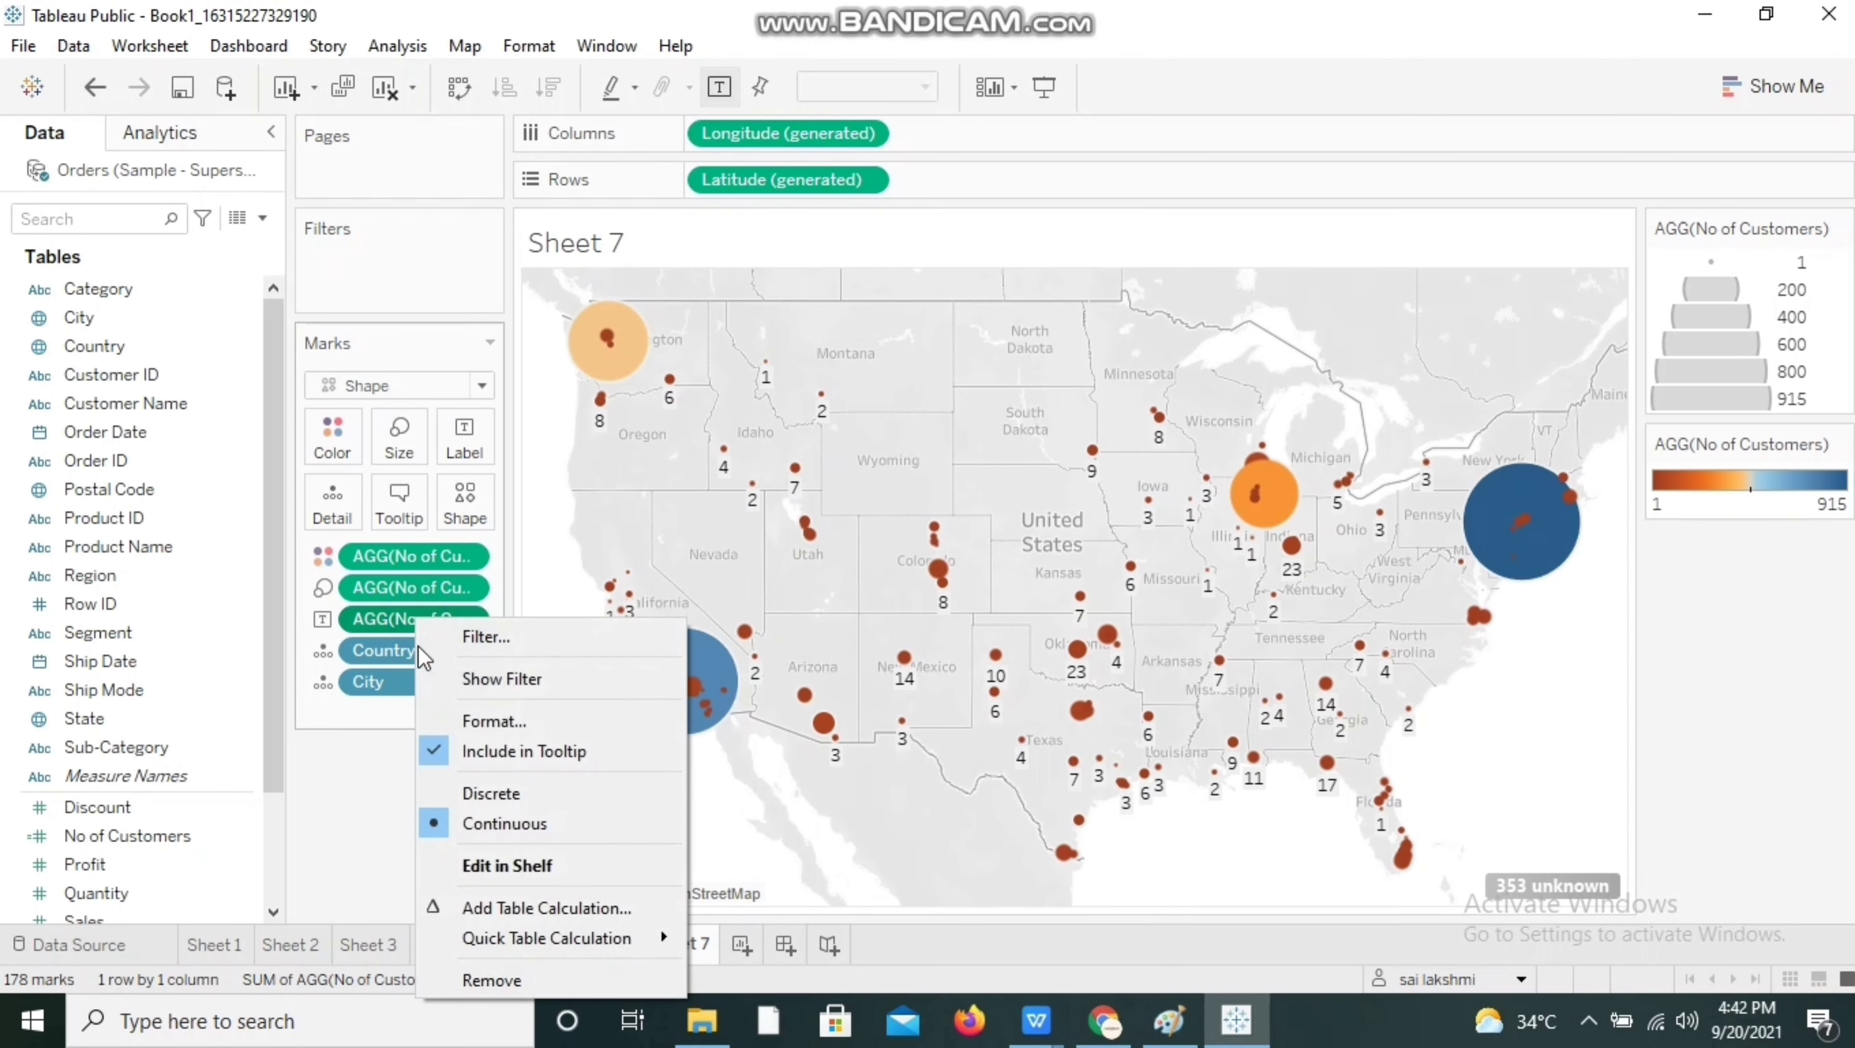
left_click(484, 982)
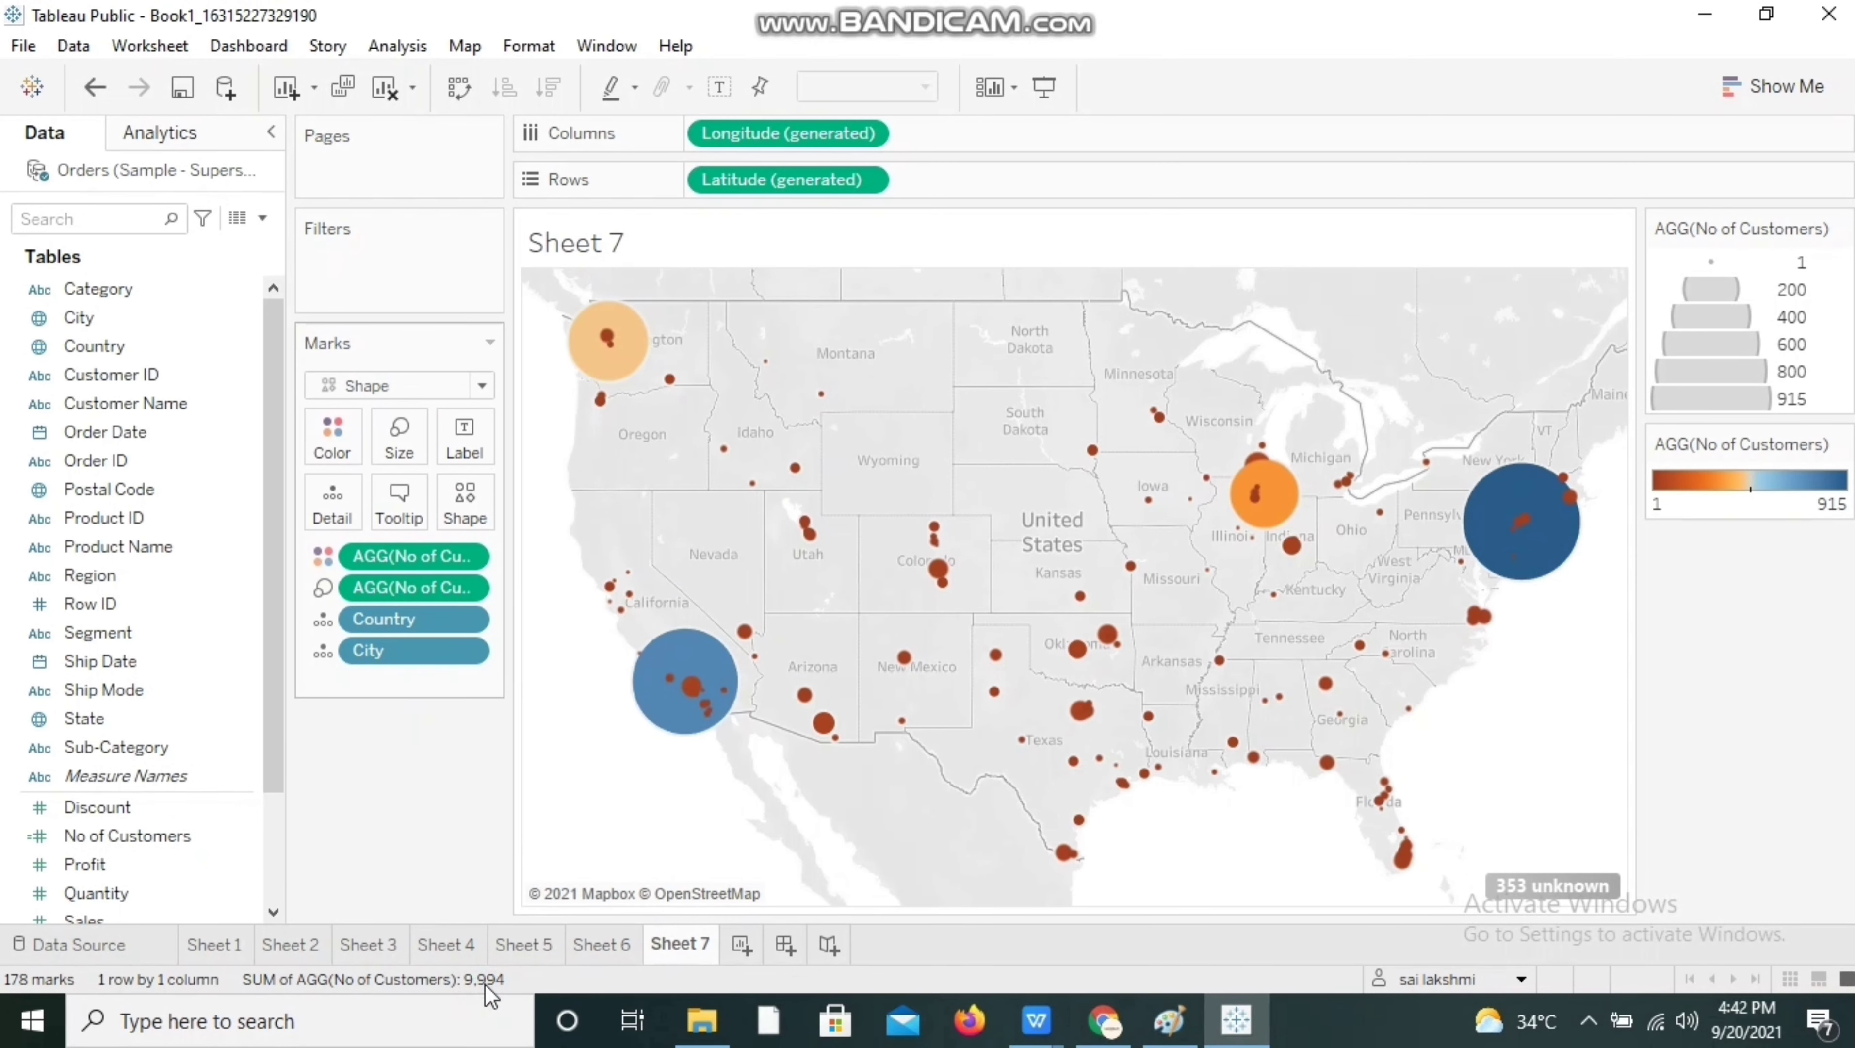